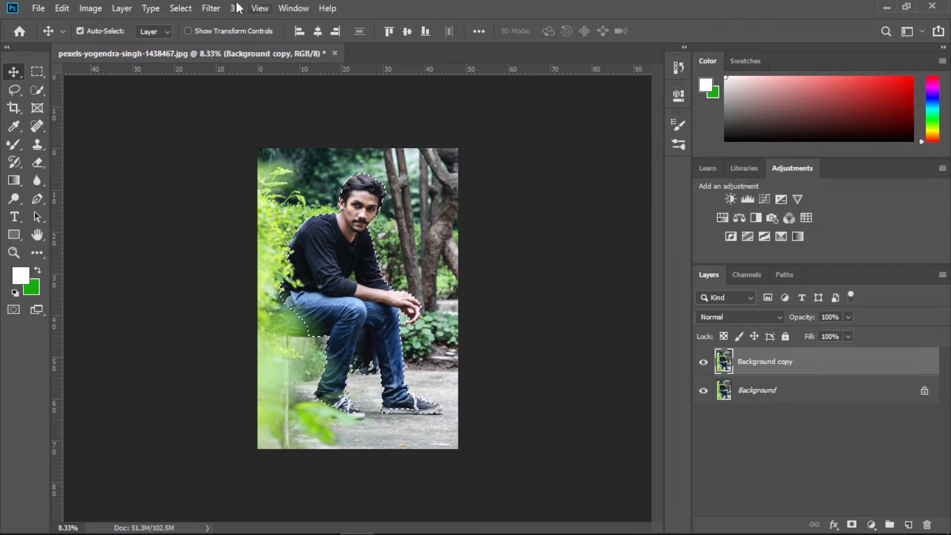
Invert the selection around the seated man and open the Camera Raw Filter on the Background copy layer.
{"action": "left_click", "coordinate": [181, 9]}
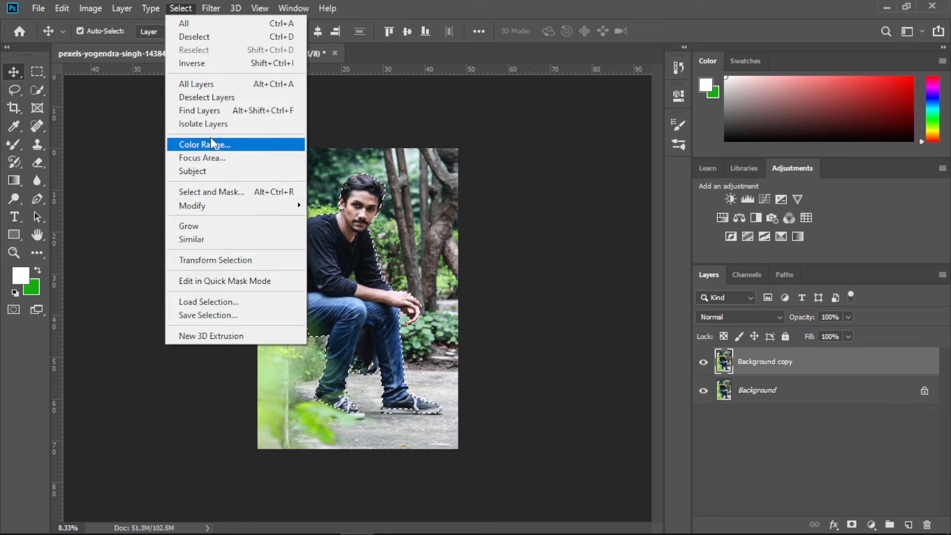
{"action": "left_click", "coordinate": [210, 64]}
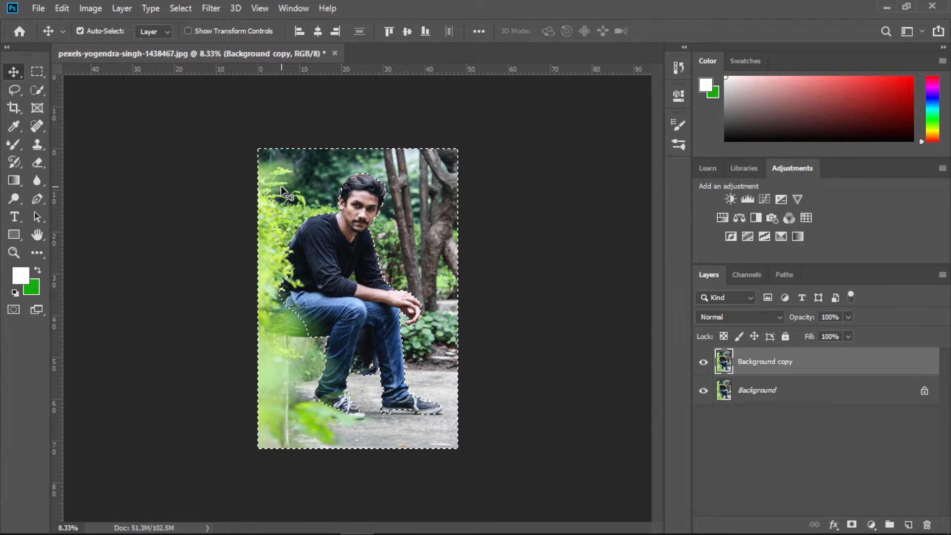
{"action": "left_click", "coordinate": [211, 9]}
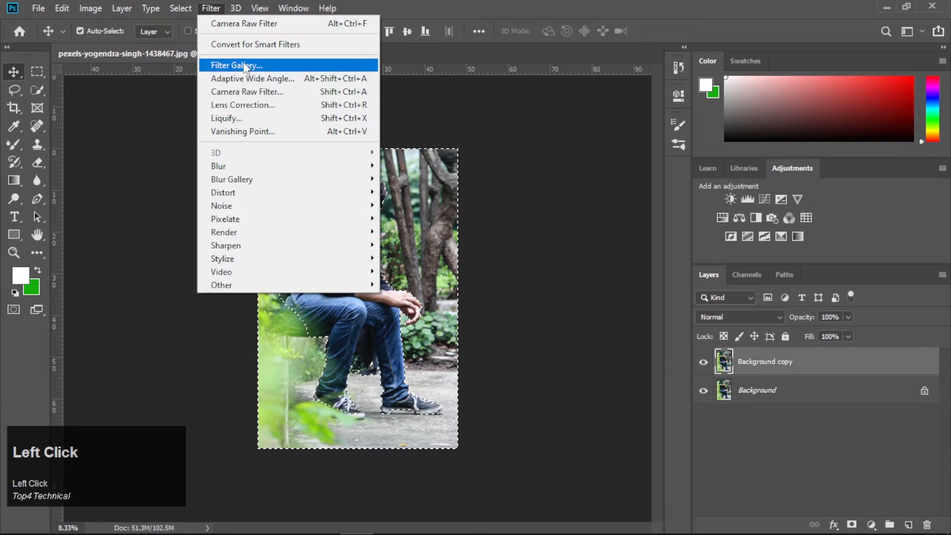
{"action": "left_click", "coordinate": [257, 92]}
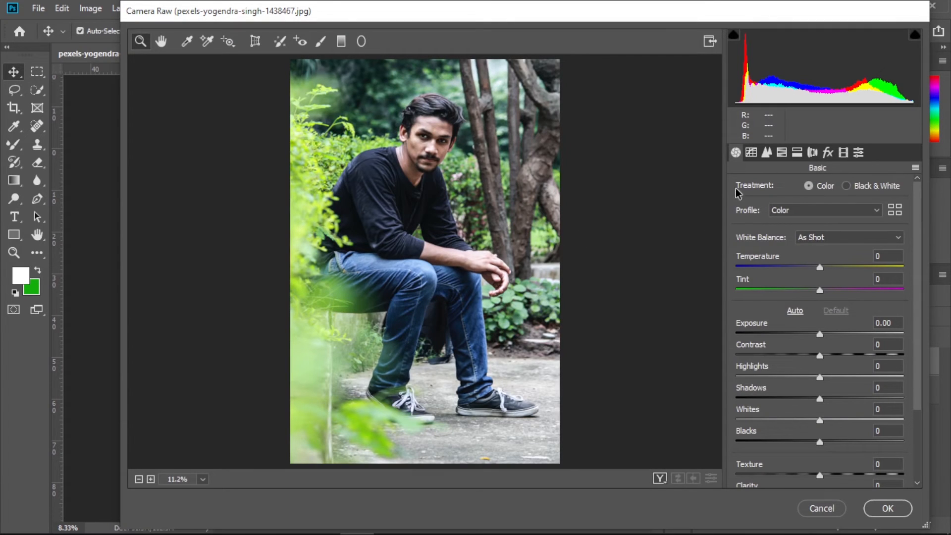
Using the HSL hue adjustments, shift Greens to the minimum and Yellows slightly upward, apply the filter and deselect.
{"action": "left_click", "coordinate": [752, 153]}
{"action": "left_click", "coordinate": [767, 153]}
{"action": "left_click", "coordinate": [782, 154]}
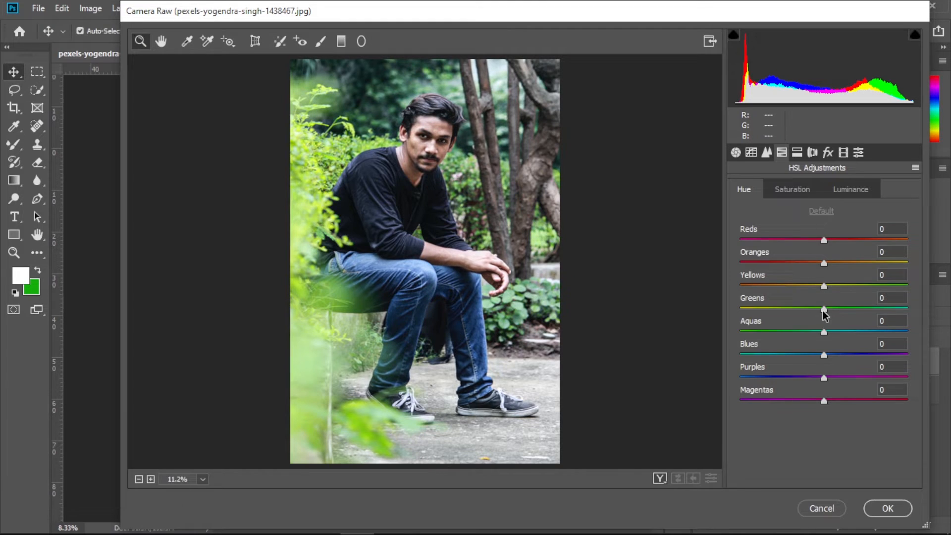
{"action": "left_click_drag", "start_coordinate": [824, 309], "coordinate": [735, 314]}
{"action": "left_click_drag", "start_coordinate": [824, 286], "coordinate": [834, 285]}
{"action": "left_click", "coordinate": [878, 508]}
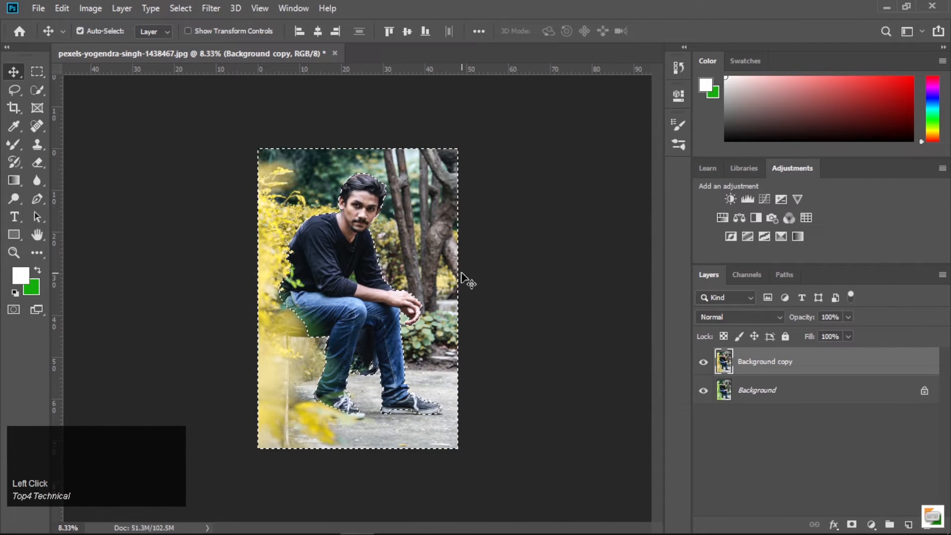
{"action": "key", "text": "ctrl+d"}
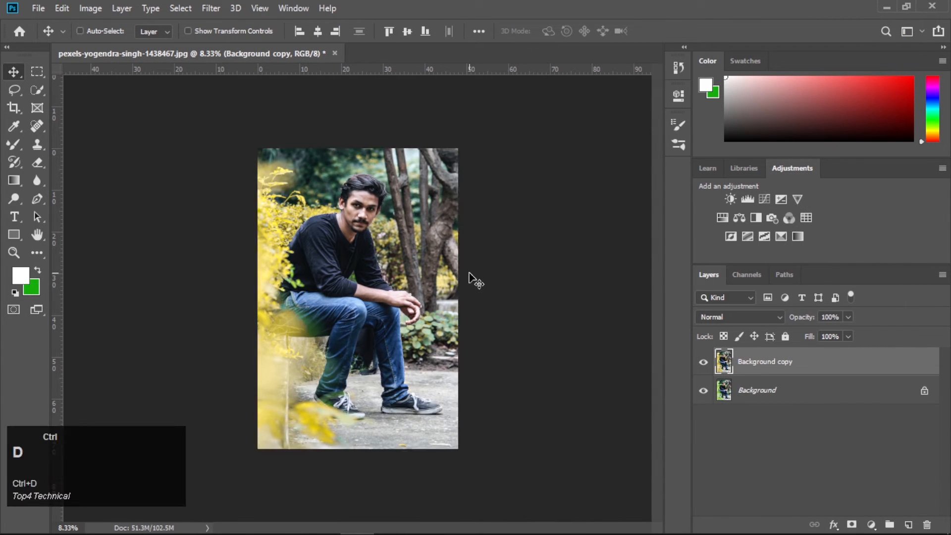
Duplicate the Background copy layer and activate the Mixer Brush tool.
{"action": "left_click_drag", "start_coordinate": [882, 372], "coordinate": [909, 525]}
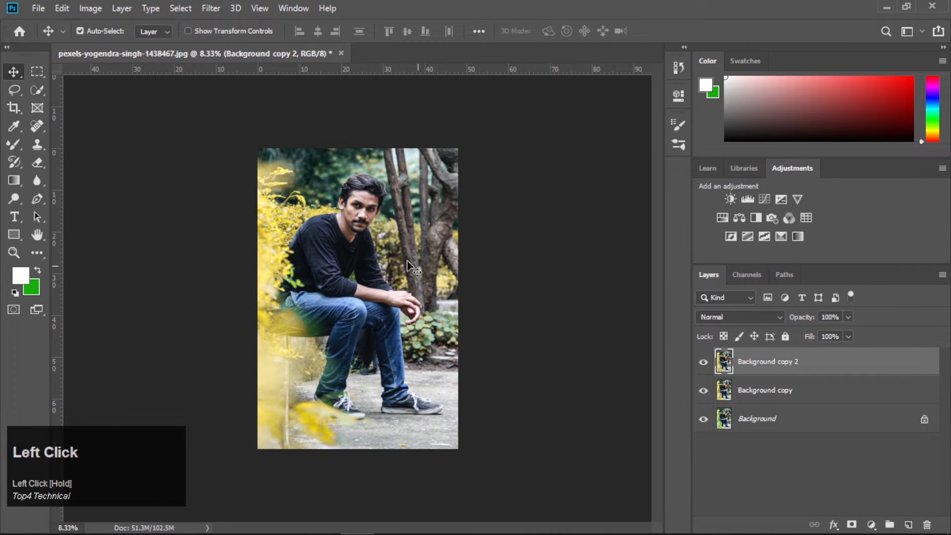
{"action": "left_click", "coordinate": [12, 145]}
{"action": "right_click", "coordinate": [12, 145]}
{"action": "left_click", "coordinate": [73, 182]}
{"action": "left_click", "coordinate": [73, 182]}
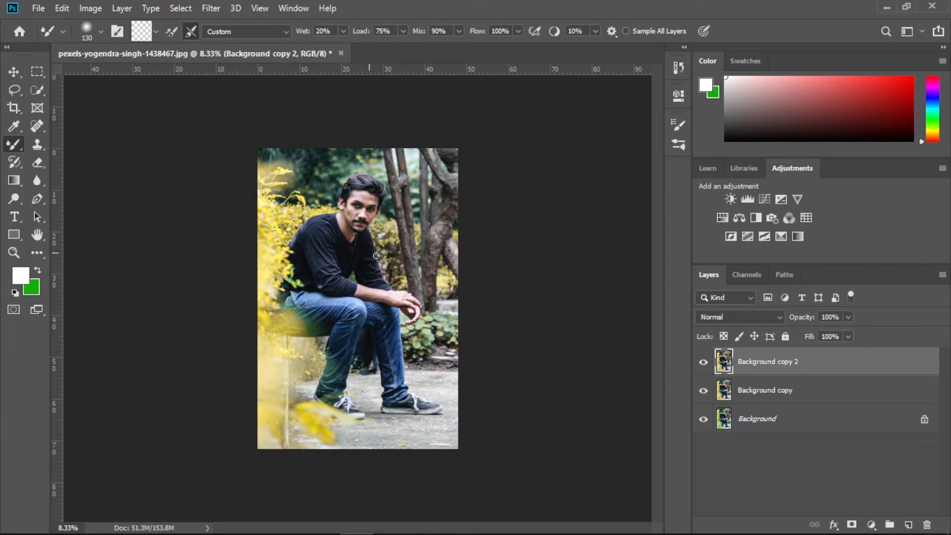
Set the Mixer Brush size to 45 px and blend away the dark spot on the man's cheek near the ear.
{"action": "scroll", "coordinate": [389, 254], "scroll_direction": "up", "scroll_amount": 4, "text": "alt"}
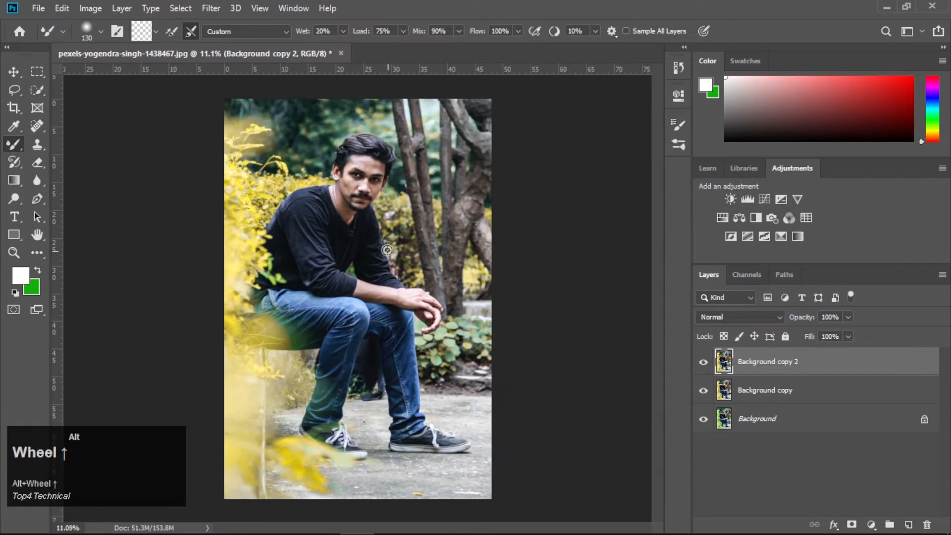
{"action": "scroll", "coordinate": [371, 148], "scroll_direction": "up", "scroll_amount": 5, "text": "alt"}
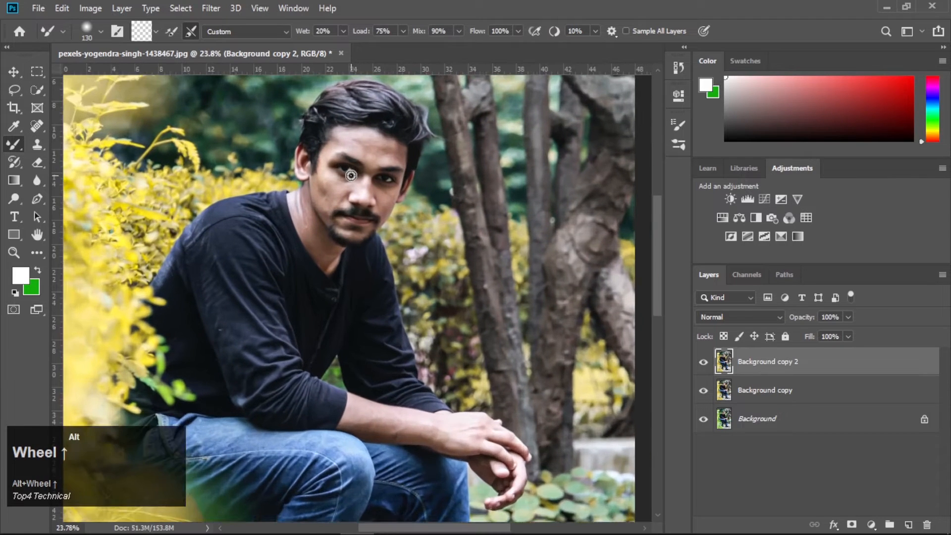
{"action": "scroll", "coordinate": [347, 187], "scroll_direction": "up", "scroll_amount": 5, "text": "alt"}
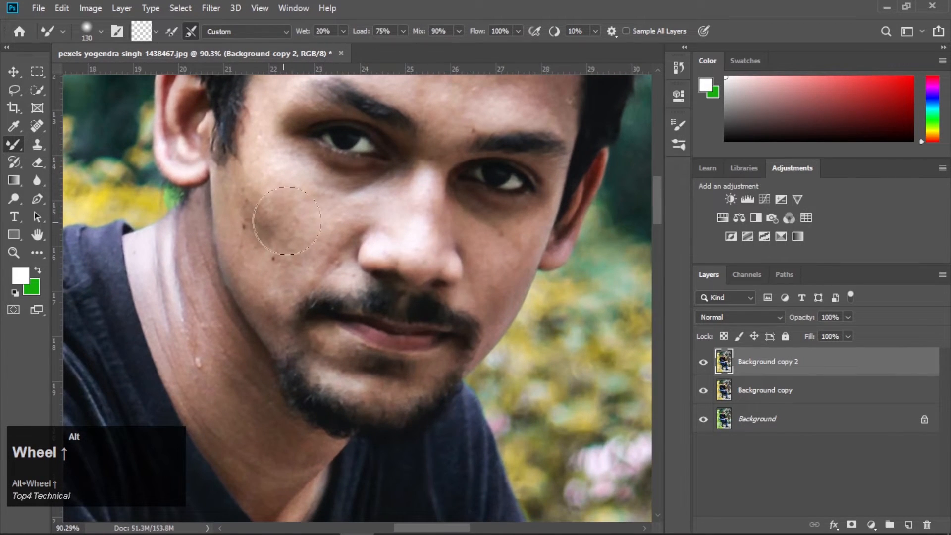
{"action": "right_click", "coordinate": [338, 254]}
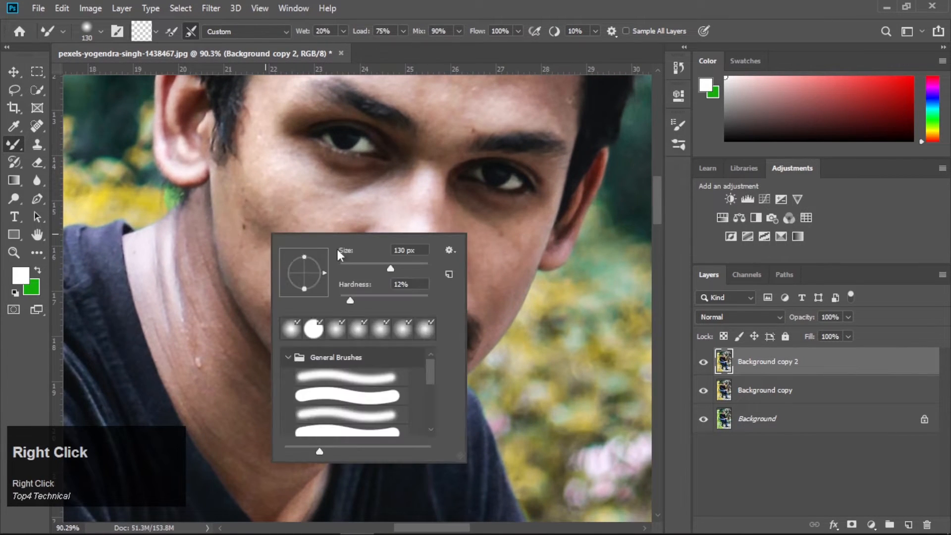
{"action": "left_click_drag", "start_coordinate": [375, 269], "coordinate": [360, 270]}
{"action": "left_click", "coordinate": [248, 217]}
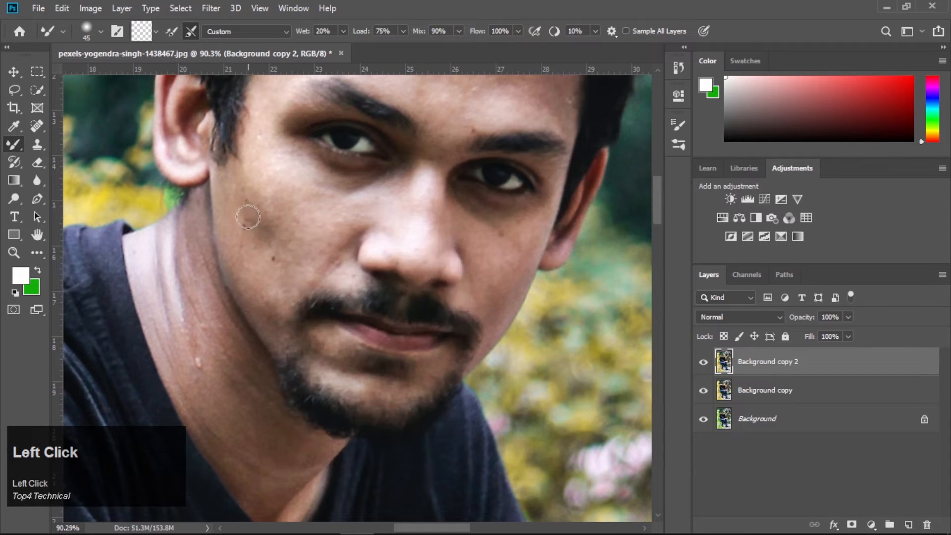
{"action": "left_click_drag", "start_coordinate": [248, 236], "coordinate": [249, 229]}
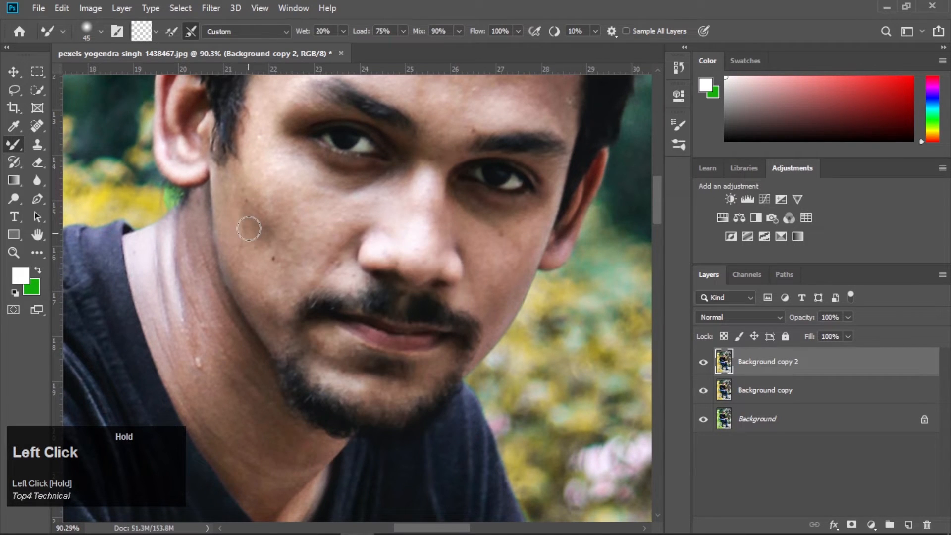
Set the Mixer Brush size to 55 px and smooth the skin of the same cheek, from the jaw up to beneath the eye.
{"action": "right_click", "coordinate": [273, 248]}
{"action": "left_click_drag", "start_coordinate": [365, 283], "coordinate": [370, 277]}
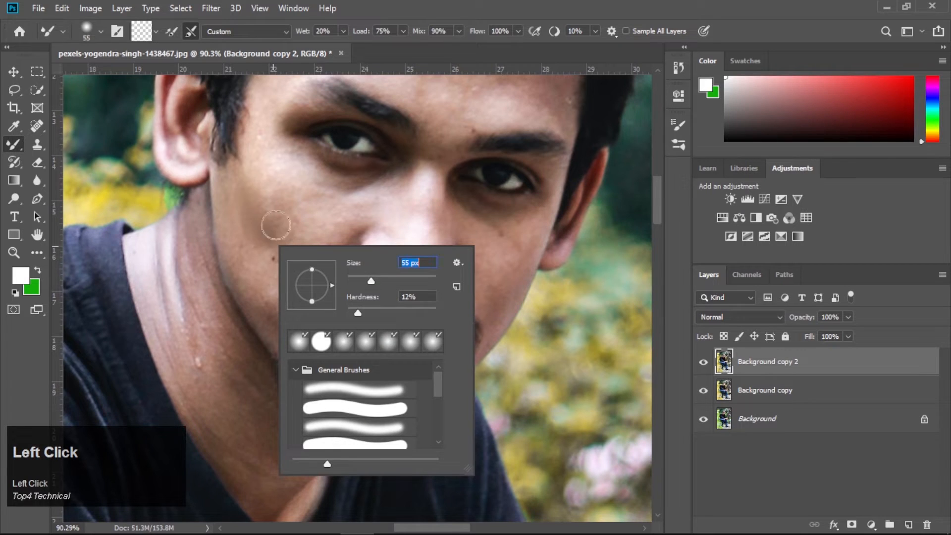
{"action": "left_click", "coordinate": [286, 198]}
{"action": "mouse_move", "coordinate": [286, 198]}
{"action": "left_mouse_down"}
{"action": "mouse_move", "coordinate": [269, 188]}
{"action": "mouse_move", "coordinate": [272, 208]}
{"action": "mouse_move", "coordinate": [258, 218]}
{"action": "mouse_move", "coordinate": [283, 260]}
{"action": "left_mouse_up"}
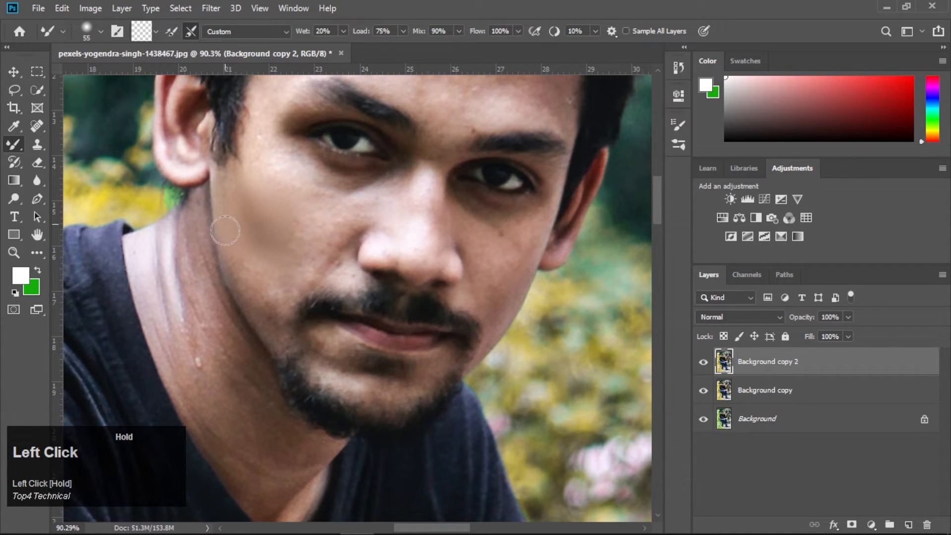
{"action": "mouse_move", "coordinate": [225, 231]}
{"action": "left_mouse_down"}
{"action": "mouse_move", "coordinate": [265, 321]}
{"action": "mouse_move", "coordinate": [281, 287]}
{"action": "mouse_move", "coordinate": [337, 271]}
{"action": "left_mouse_up"}
{"action": "mouse_move", "coordinate": [345, 235]}
{"action": "left_mouse_down"}
{"action": "mouse_move", "coordinate": [351, 218]}
{"action": "mouse_move", "coordinate": [337, 176]}
{"action": "mouse_move", "coordinate": [269, 144]}
{"action": "left_mouse_up"}
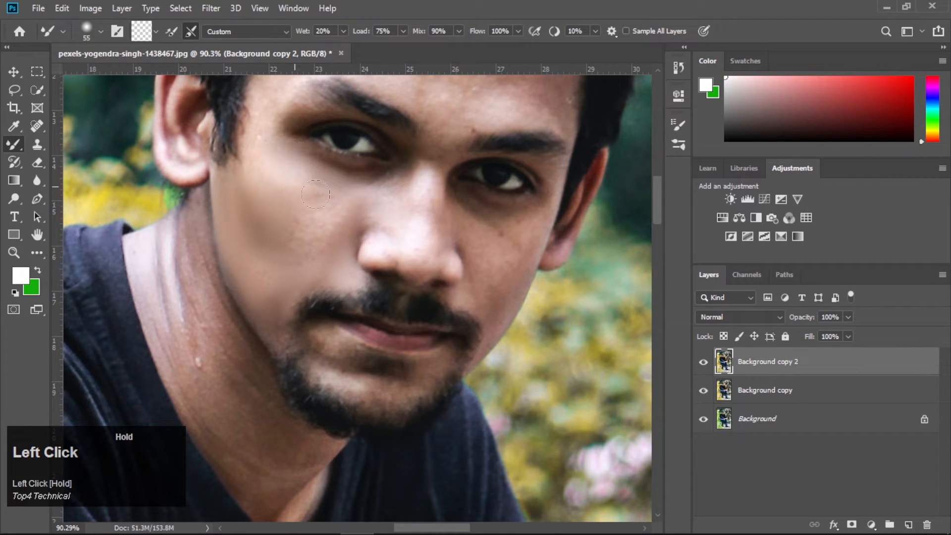
{"action": "left_click_drag", "start_coordinate": [332, 216], "coordinate": [295, 251]}
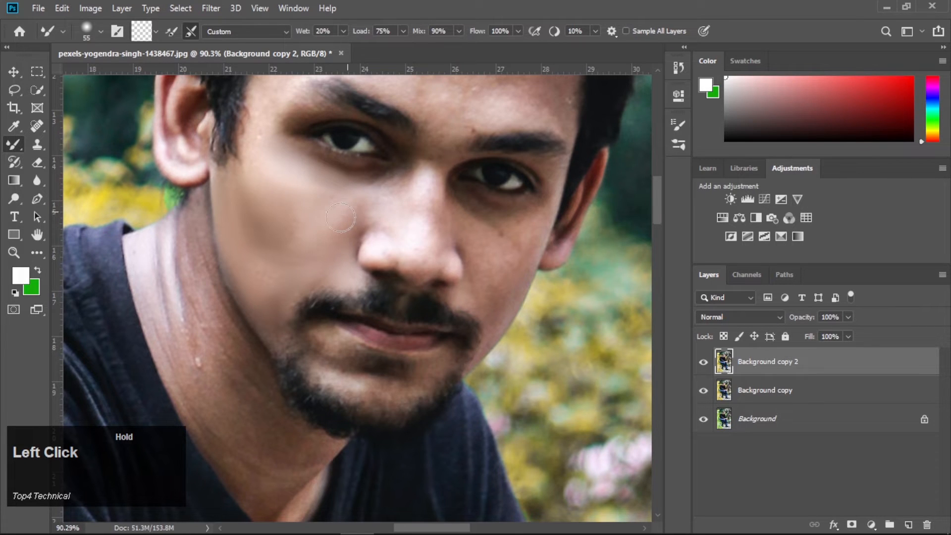
{"action": "mouse_move", "coordinate": [349, 186]}
{"action": "left_mouse_down"}
{"action": "mouse_move", "coordinate": [346, 164]}
{"action": "mouse_move", "coordinate": [380, 181]}
{"action": "left_mouse_up"}
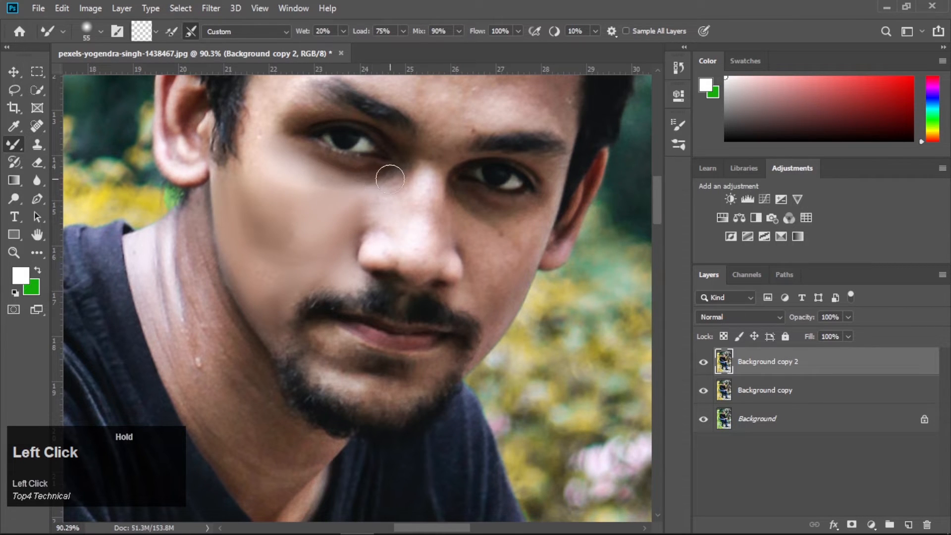
Smooth the skin on the temple, above the eyebrow and across the whole forehead with the Mixer Brush.
{"action": "scroll", "coordinate": [233, 199], "scroll_direction": "up", "scroll_amount": 1}
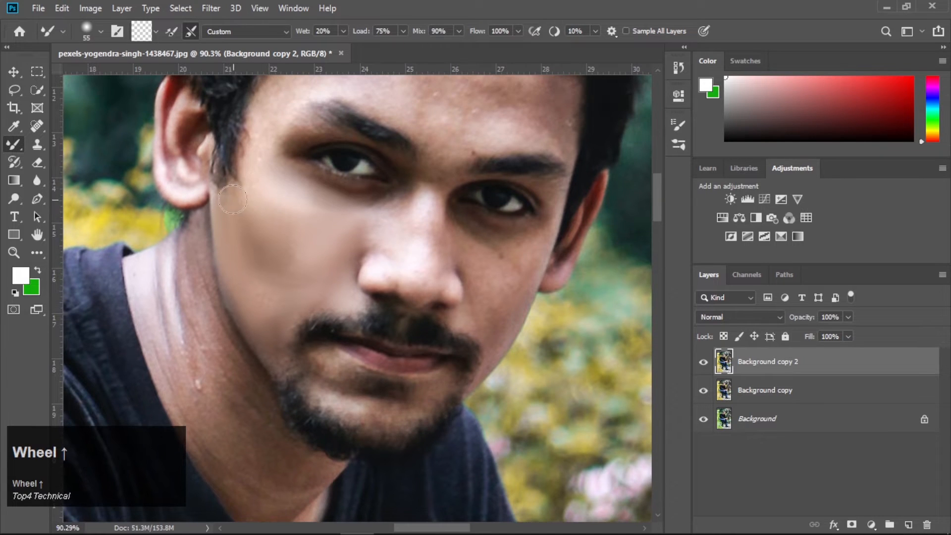
{"action": "scroll", "coordinate": [242, 195], "scroll_direction": "up", "scroll_amount": 2}
{"action": "left_click_drag", "start_coordinate": [250, 182], "coordinate": [250, 181]}
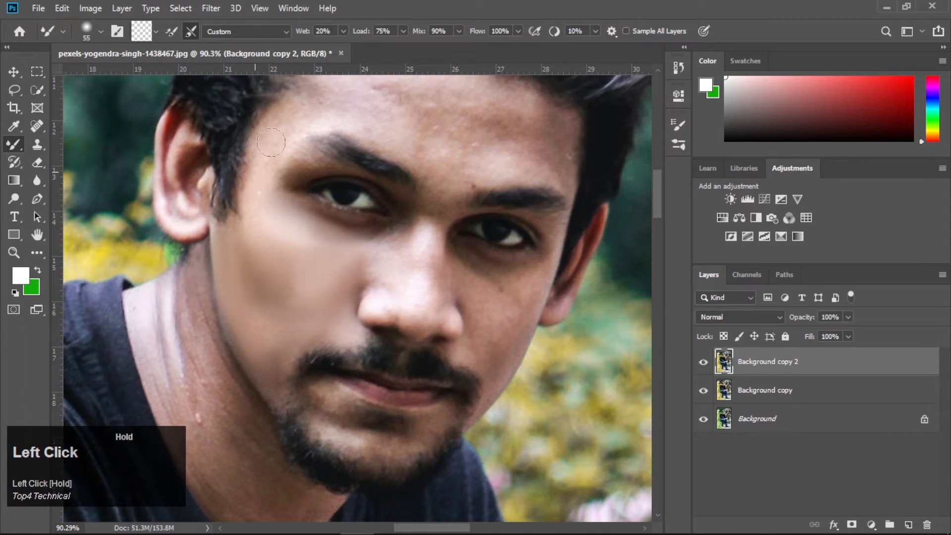
{"action": "scroll", "coordinate": [294, 122], "scroll_direction": "up", "scroll_amount": 3}
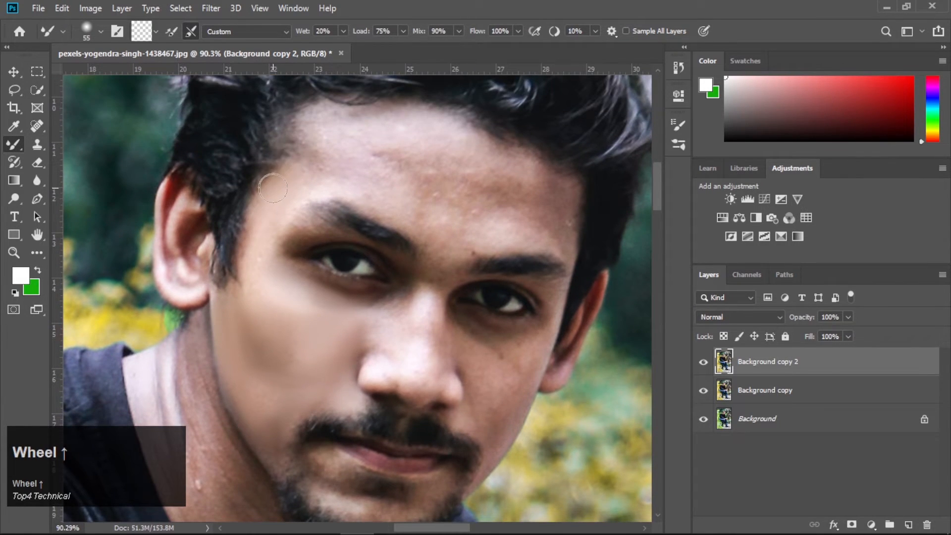
{"action": "left_click_drag", "start_coordinate": [273, 188], "coordinate": [288, 177]}
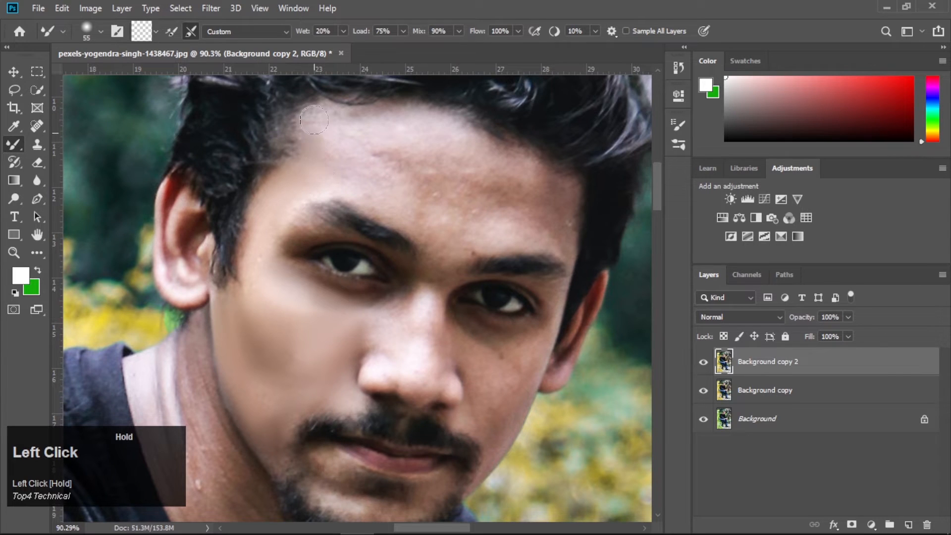
{"action": "left_click_drag", "start_coordinate": [397, 123], "coordinate": [354, 165]}
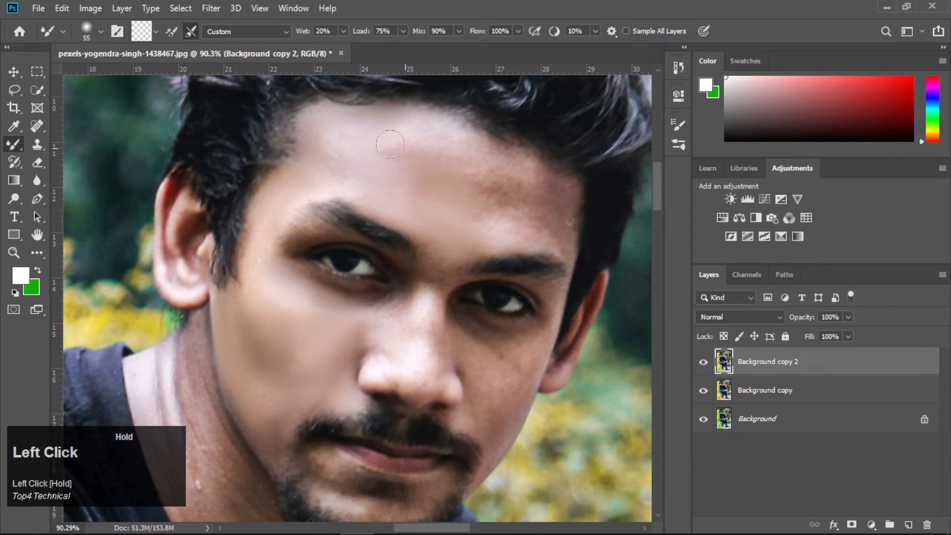
{"action": "mouse_move", "coordinate": [389, 144]}
{"action": "left_mouse_down"}
{"action": "mouse_move", "coordinate": [523, 205]}
{"action": "mouse_move", "coordinate": [510, 176]}
{"action": "mouse_move", "coordinate": [446, 142]}
{"action": "mouse_move", "coordinate": [493, 145]}
{"action": "mouse_move", "coordinate": [452, 125]}
{"action": "mouse_move", "coordinate": [431, 141]}
{"action": "mouse_move", "coordinate": [449, 173]}
{"action": "mouse_move", "coordinate": [534, 203]}
{"action": "mouse_move", "coordinate": [524, 176]}
{"action": "mouse_move", "coordinate": [551, 194]}
{"action": "mouse_move", "coordinate": [506, 219]}
{"action": "mouse_move", "coordinate": [541, 231]}
{"action": "mouse_move", "coordinate": [492, 235]}
{"action": "mouse_move", "coordinate": [566, 242]}
{"action": "mouse_move", "coordinate": [470, 201]}
{"action": "mouse_move", "coordinate": [572, 215]}
{"action": "mouse_move", "coordinate": [510, 161]}
{"action": "left_mouse_up"}
Smooth the skin on the shaded cheek beside the nose and the area around the mouth and chin.
{"action": "scroll", "coordinate": [518, 178], "scroll_direction": "down", "scroll_amount": 1}
{"action": "scroll", "coordinate": [515, 198], "scroll_direction": "down", "scroll_amount": 1, "text": "alt"}
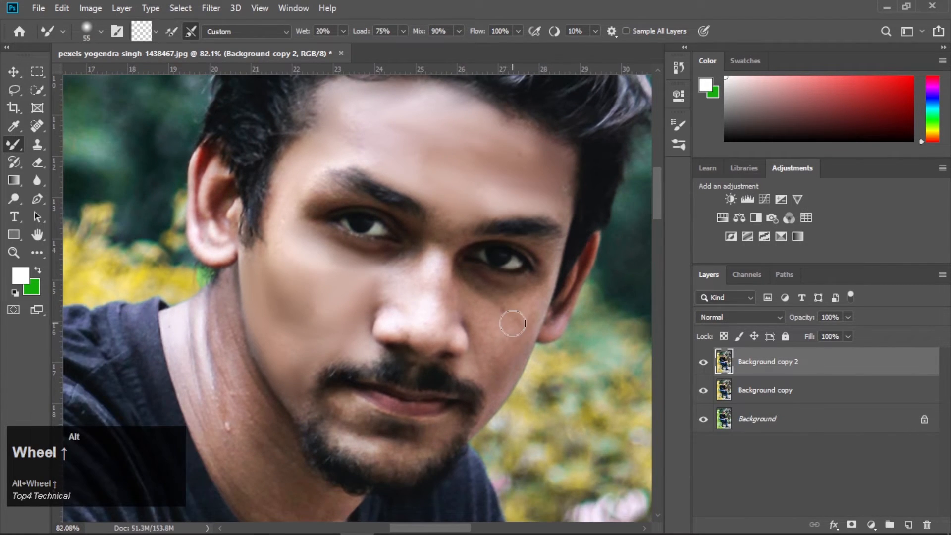
{"action": "scroll", "coordinate": [512, 323], "scroll_direction": "up", "scroll_amount": 1, "text": "alt"}
{"action": "mouse_move", "coordinate": [497, 304]}
{"action": "left_mouse_down"}
{"action": "mouse_move", "coordinate": [474, 299]}
{"action": "mouse_move", "coordinate": [511, 308]}
{"action": "mouse_move", "coordinate": [455, 289]}
{"action": "mouse_move", "coordinate": [534, 299]}
{"action": "mouse_move", "coordinate": [496, 404]}
{"action": "mouse_move", "coordinate": [473, 318]}
{"action": "mouse_move", "coordinate": [491, 344]}
{"action": "mouse_move", "coordinate": [519, 327]}
{"action": "mouse_move", "coordinate": [462, 377]}
{"action": "left_mouse_up"}
{"action": "scroll", "coordinate": [486, 369], "scroll_direction": "down", "scroll_amount": 2}
{"action": "mouse_move", "coordinate": [420, 399]}
{"action": "left_mouse_down"}
{"action": "mouse_move", "coordinate": [429, 393]}
{"action": "mouse_move", "coordinate": [414, 399]}
{"action": "mouse_move", "coordinate": [332, 367]}
{"action": "mouse_move", "coordinate": [338, 362]}
{"action": "mouse_move", "coordinate": [329, 378]}
{"action": "mouse_move", "coordinate": [361, 403]}
{"action": "mouse_move", "coordinate": [422, 412]}
{"action": "mouse_move", "coordinate": [343, 402]}
{"action": "mouse_move", "coordinate": [395, 407]}
{"action": "mouse_move", "coordinate": [369, 337]}
{"action": "left_mouse_up"}
Blend the skin on the nose, covering the tip, nostrils, bridge and the side beneath the eye.
{"action": "scroll", "coordinate": [372, 338], "scroll_direction": "up", "scroll_amount": 1}
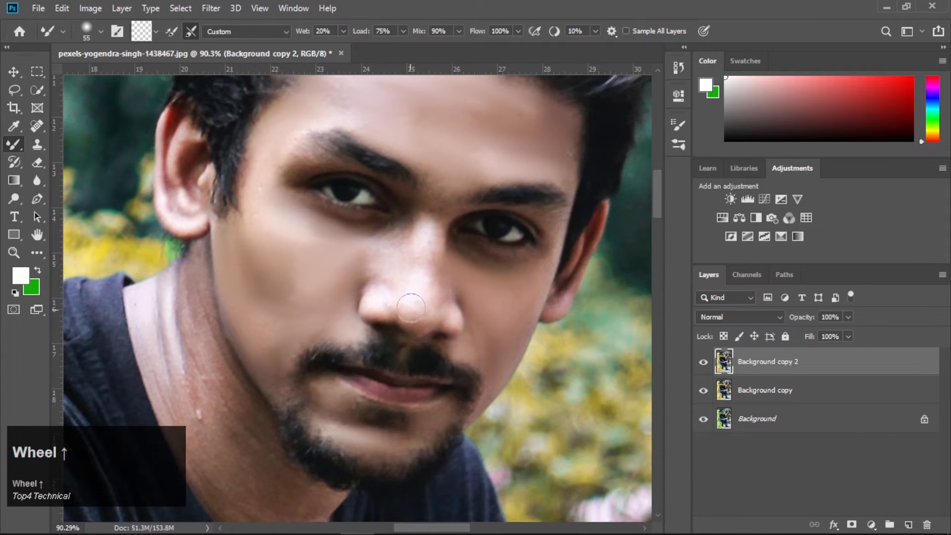
{"action": "scroll", "coordinate": [412, 301], "scroll_direction": "up", "scroll_amount": 2}
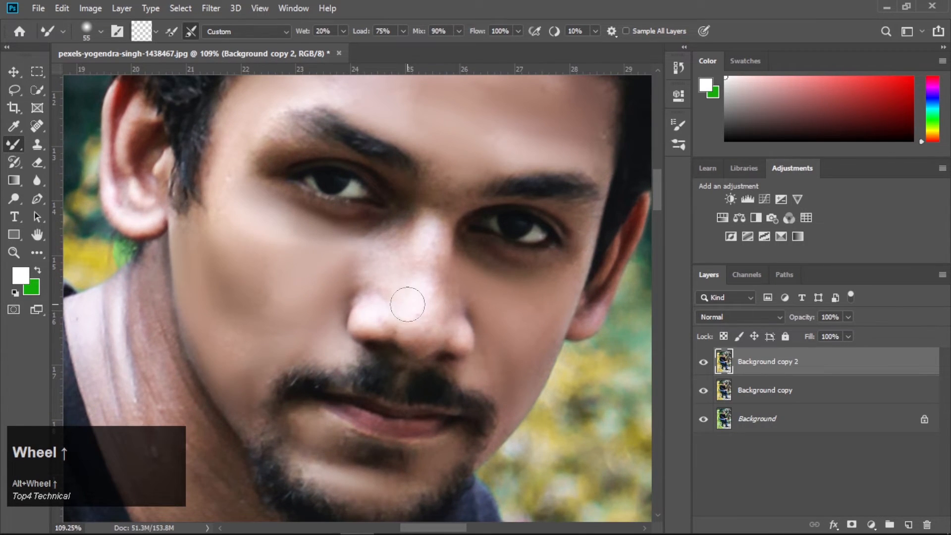
{"action": "left_click_drag", "start_coordinate": [363, 315], "coordinate": [392, 315]}
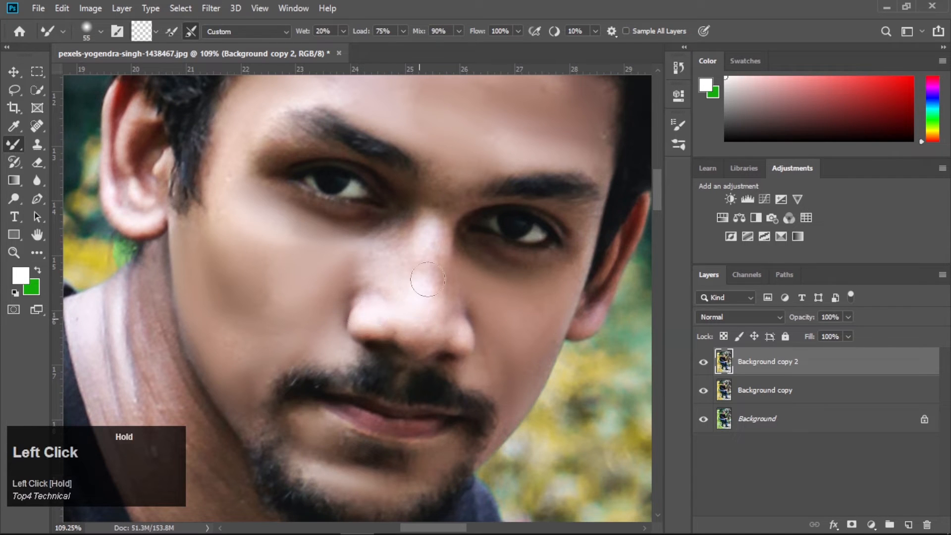
{"action": "mouse_move", "coordinate": [428, 279]}
{"action": "left_mouse_down"}
{"action": "mouse_move", "coordinate": [436, 223]}
{"action": "mouse_move", "coordinate": [418, 272]}
{"action": "mouse_move", "coordinate": [441, 237]}
{"action": "left_mouse_up"}
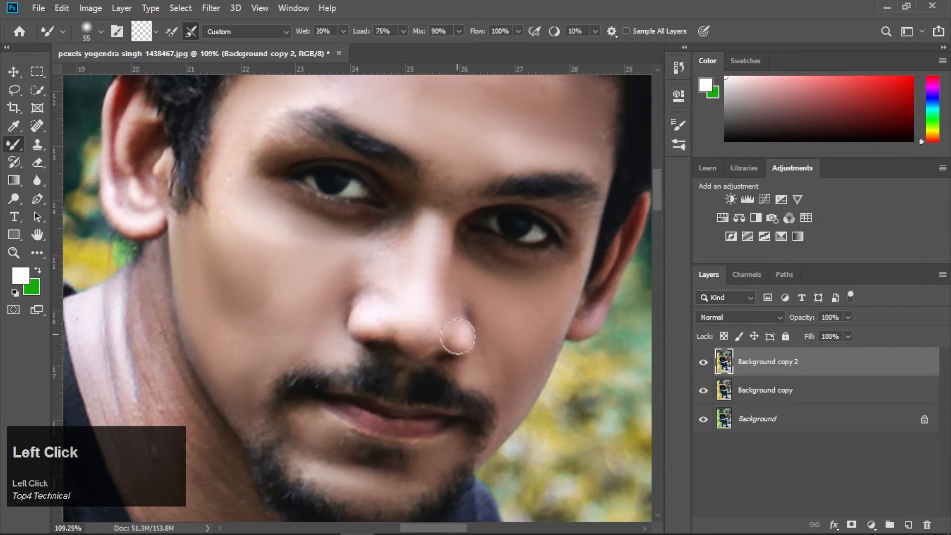
{"action": "mouse_move", "coordinate": [457, 337]}
{"action": "left_mouse_down"}
{"action": "mouse_move", "coordinate": [455, 299]}
{"action": "mouse_move", "coordinate": [434, 335]}
{"action": "mouse_move", "coordinate": [416, 340]}
{"action": "mouse_move", "coordinate": [384, 325]}
{"action": "left_mouse_up"}
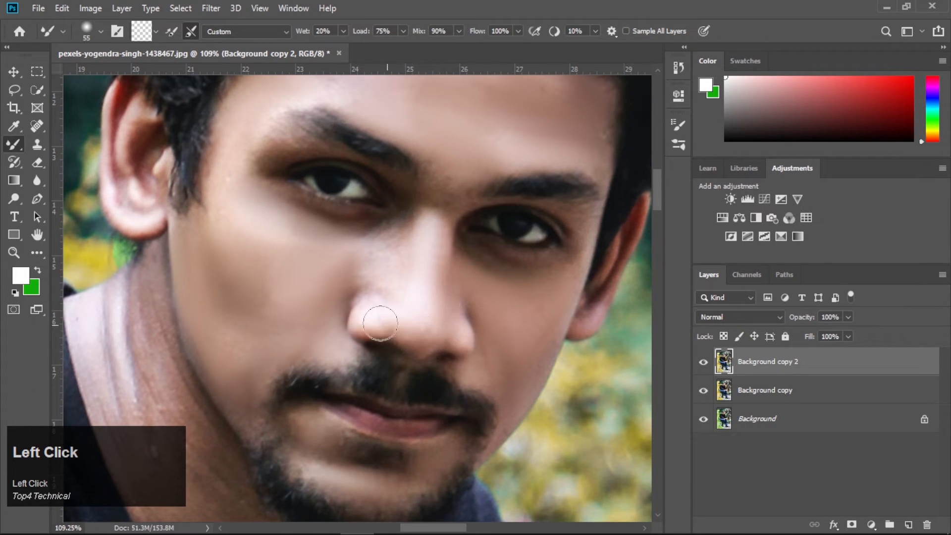
{"action": "mouse_move", "coordinate": [385, 266]}
{"action": "left_mouse_down"}
{"action": "mouse_move", "coordinate": [391, 231]}
{"action": "mouse_move", "coordinate": [378, 240]}
{"action": "mouse_move", "coordinate": [404, 229]}
{"action": "mouse_move", "coordinate": [347, 236]}
{"action": "left_mouse_up"}
Smooth the skin on the upper side of the neck, from below the ear toward the shirt collar, with the Mixer Brush.
{"action": "scroll", "coordinate": [207, 261], "scroll_direction": "down", "scroll_amount": 3}
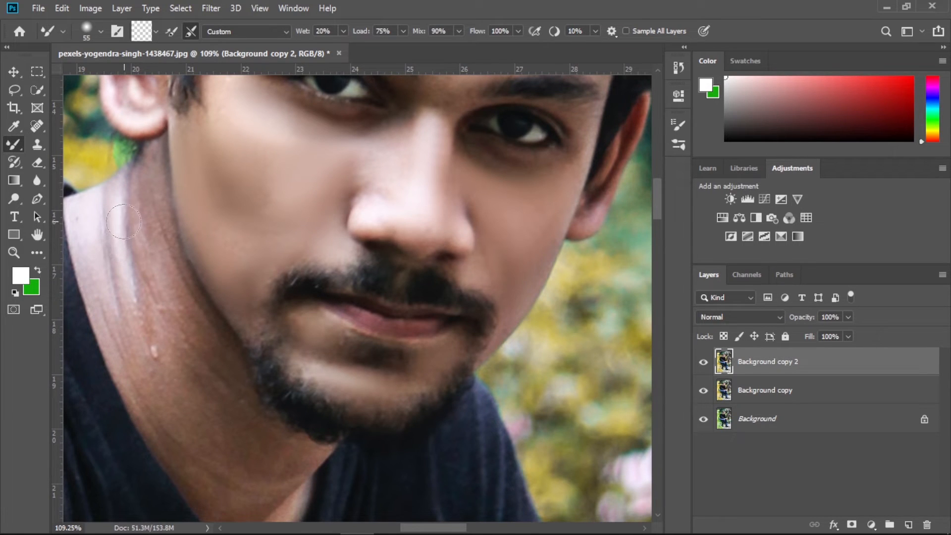
{"action": "left_click", "coordinate": [145, 190]}
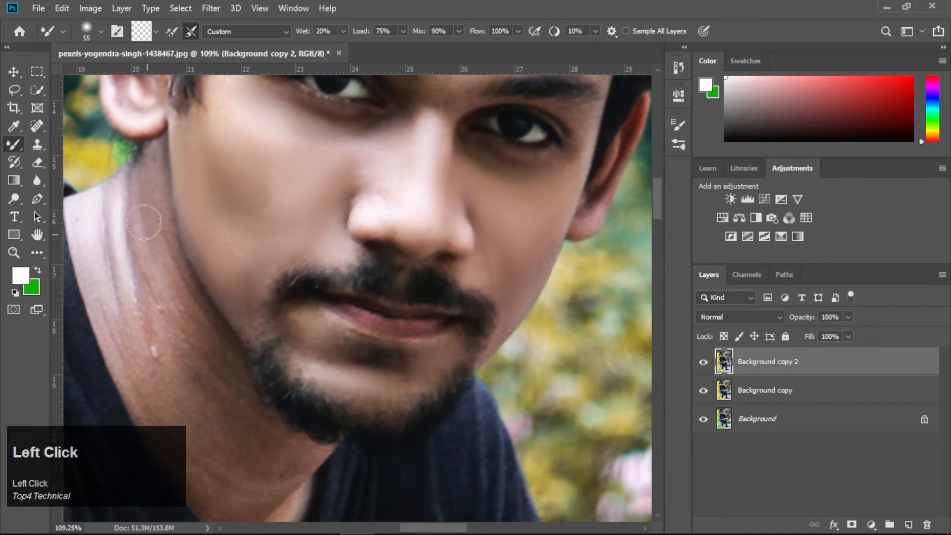
{"action": "mouse_move", "coordinate": [144, 222]}
{"action": "left_mouse_down"}
{"action": "mouse_move", "coordinate": [169, 273]}
{"action": "mouse_move", "coordinate": [152, 213]}
{"action": "mouse_move", "coordinate": [174, 272]}
{"action": "mouse_move", "coordinate": [180, 316]}
{"action": "mouse_move", "coordinate": [163, 342]}
{"action": "mouse_move", "coordinate": [152, 336]}
{"action": "mouse_move", "coordinate": [173, 388]}
{"action": "mouse_move", "coordinate": [158, 356]}
{"action": "mouse_move", "coordinate": [171, 371]}
{"action": "mouse_move", "coordinate": [179, 300]}
{"action": "mouse_move", "coordinate": [216, 343]}
{"action": "mouse_move", "coordinate": [201, 362]}
{"action": "left_mouse_up"}
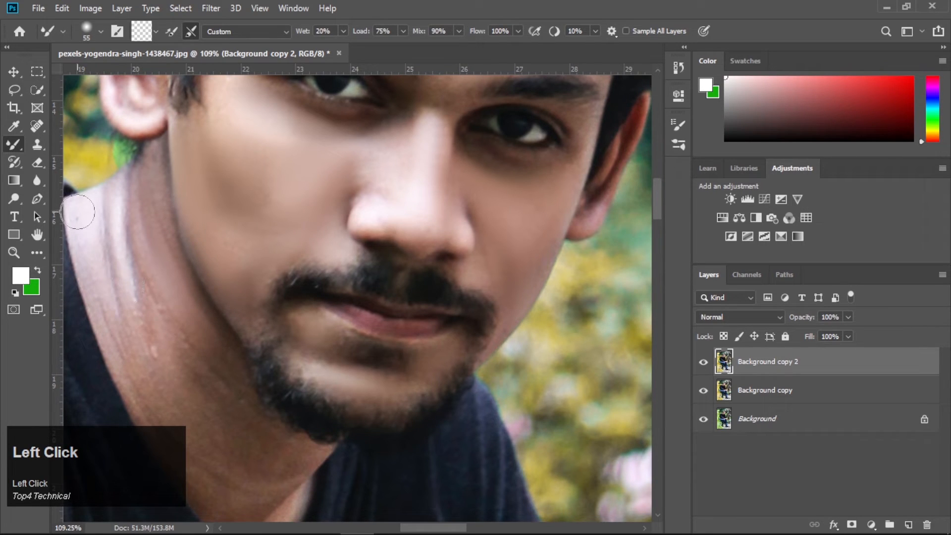
{"action": "mouse_move", "coordinate": [77, 212]}
{"action": "left_mouse_down"}
{"action": "mouse_move", "coordinate": [148, 392]}
{"action": "mouse_move", "coordinate": [170, 395]}
{"action": "mouse_move", "coordinate": [140, 287]}
{"action": "left_mouse_up"}
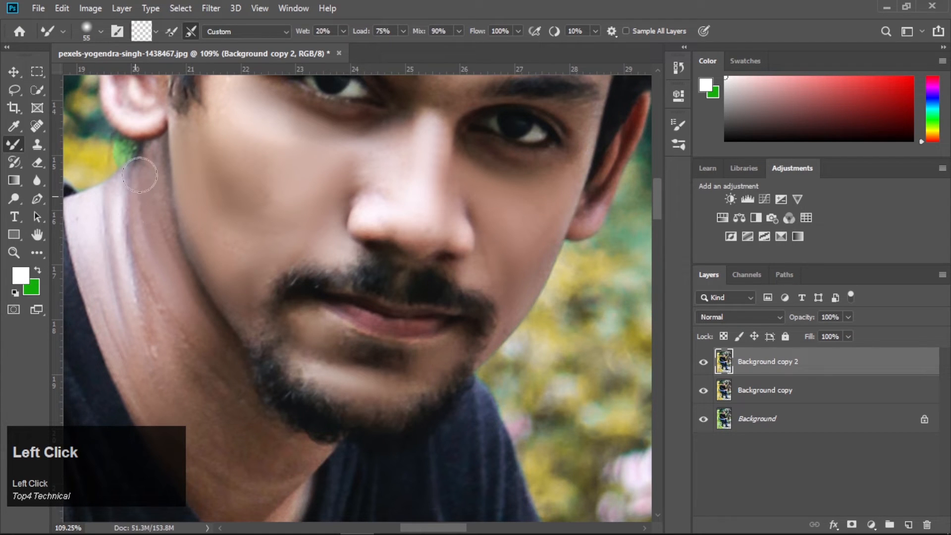
{"action": "left_click_drag", "start_coordinate": [149, 164], "coordinate": [149, 183]}
{"action": "scroll", "coordinate": [191, 369], "scroll_direction": "down", "scroll_amount": 1}
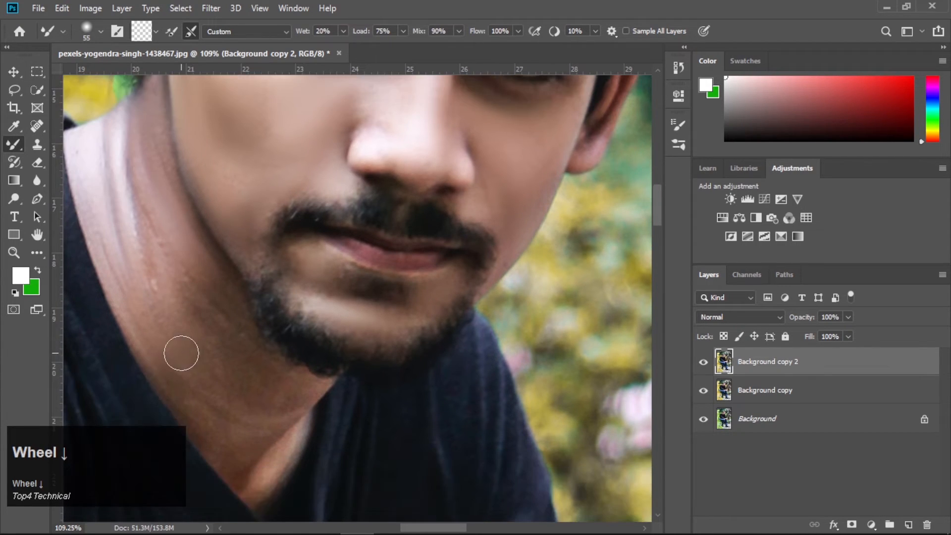
Blend the skin across the lower neck, from under the jaw and beard down to the V of the shirt collar.
{"action": "scroll", "coordinate": [181, 353], "scroll_direction": "down", "scroll_amount": 1}
{"action": "mouse_move", "coordinate": [157, 322]}
{"action": "left_mouse_down"}
{"action": "mouse_move", "coordinate": [179, 369]}
{"action": "mouse_move", "coordinate": [234, 434]}
{"action": "left_mouse_up"}
{"action": "left_click_drag", "start_coordinate": [186, 309], "coordinate": [239, 381]}
{"action": "left_click_drag", "start_coordinate": [194, 261], "coordinate": [234, 299]}
{"action": "left_click_drag", "start_coordinate": [203, 234], "coordinate": [291, 379]}
{"action": "left_click_drag", "start_coordinate": [242, 352], "coordinate": [233, 392]}
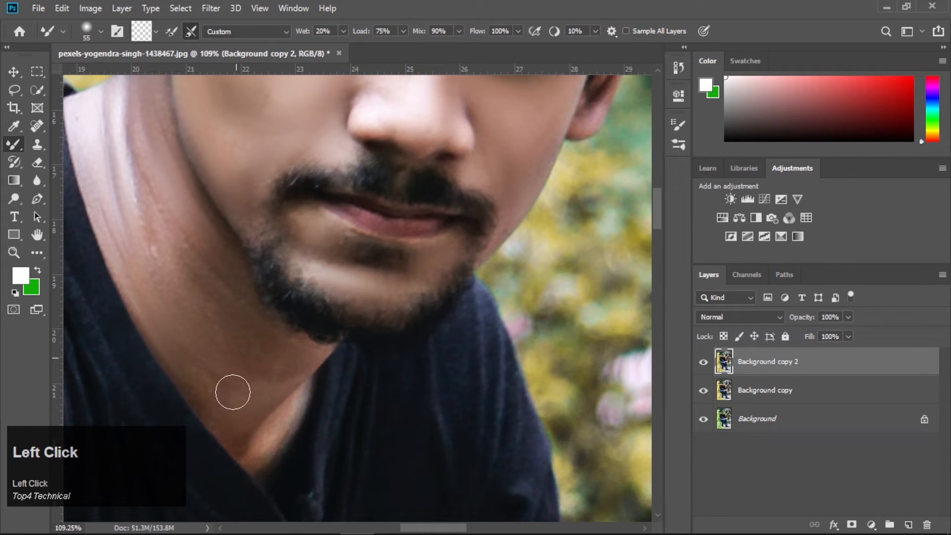
{"action": "left_click_drag", "start_coordinate": [295, 344], "coordinate": [237, 424]}
{"action": "mouse_move", "coordinate": [157, 234]}
{"action": "left_mouse_down"}
{"action": "mouse_move", "coordinate": [185, 239]}
{"action": "mouse_move", "coordinate": [214, 285]}
{"action": "mouse_move", "coordinate": [184, 266]}
{"action": "mouse_move", "coordinate": [222, 318]}
{"action": "left_mouse_up"}
{"action": "left_click_drag", "start_coordinate": [221, 280], "coordinate": [302, 360]}
{"action": "mouse_move", "coordinate": [296, 430]}
{"action": "left_mouse_down"}
{"action": "mouse_move", "coordinate": [262, 451]}
{"action": "mouse_move", "coordinate": [285, 413]}
{"action": "mouse_move", "coordinate": [254, 423]}
{"action": "left_mouse_up"}
{"action": "mouse_move", "coordinate": [142, 195]}
{"action": "left_mouse_down"}
{"action": "mouse_move", "coordinate": [152, 221]}
{"action": "mouse_move", "coordinate": [195, 234]}
{"action": "mouse_move", "coordinate": [227, 295]}
{"action": "mouse_move", "coordinate": [174, 268]}
{"action": "mouse_move", "coordinate": [171, 297]}
{"action": "left_mouse_up"}
{"action": "scroll", "coordinate": [195, 268], "scroll_direction": "up", "scroll_amount": 3}
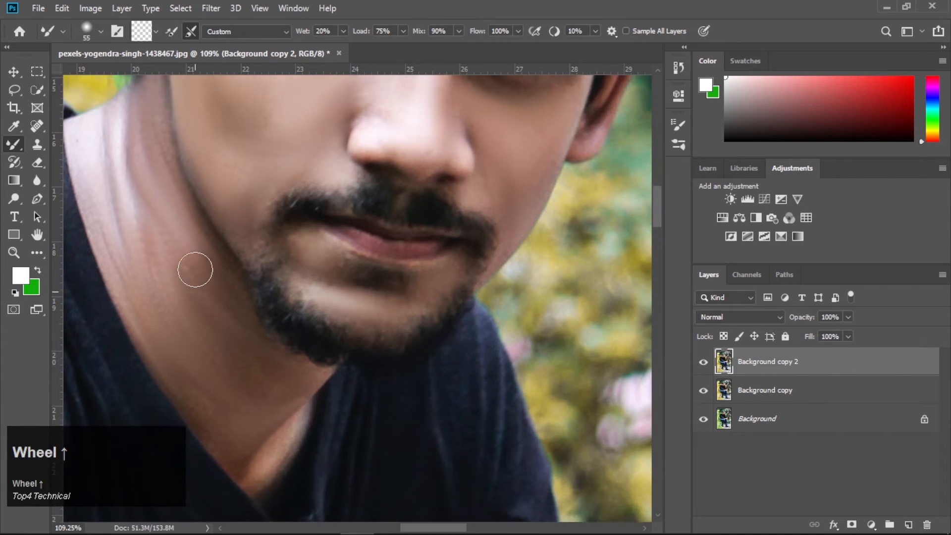
{"action": "mouse_move", "coordinate": [156, 155]}
{"action": "left_mouse_down"}
{"action": "mouse_move", "coordinate": [170, 218]}
{"action": "mouse_move", "coordinate": [190, 230]}
{"action": "left_mouse_up"}
Inspect the smoothed skin on the face and neck at different magnifications.
{"action": "scroll", "coordinate": [234, 212], "scroll_direction": "down", "scroll_amount": 3}
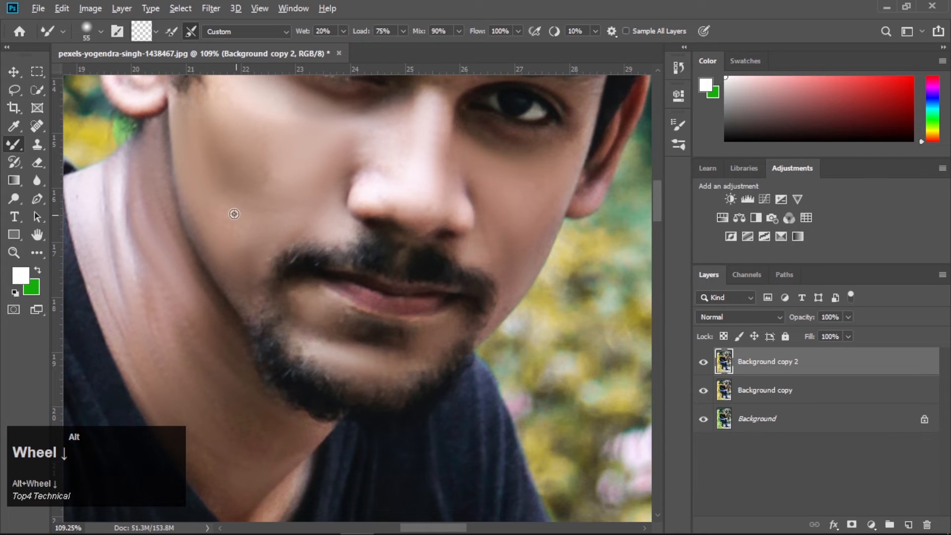
{"action": "scroll", "coordinate": [179, 171], "scroll_direction": "up", "scroll_amount": 3}
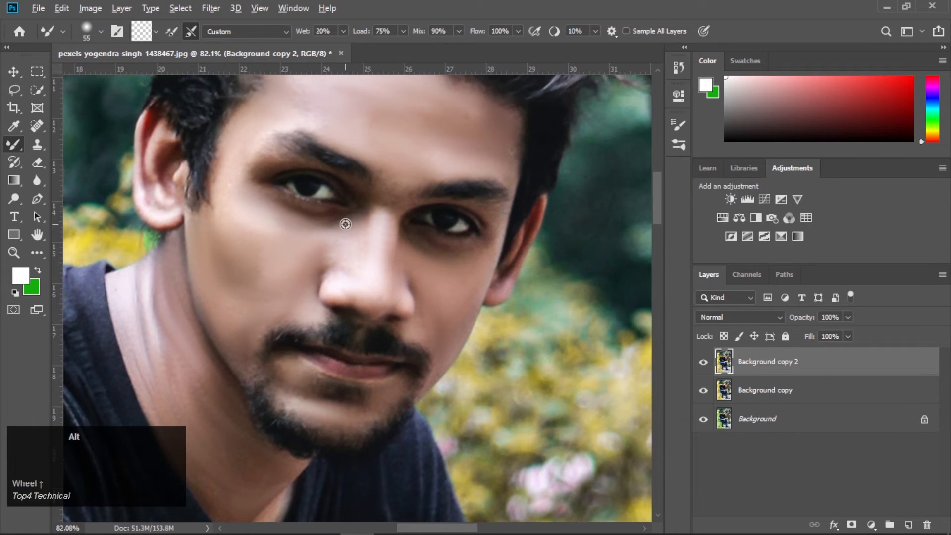
{"action": "scroll", "coordinate": [351, 226], "scroll_direction": "down", "scroll_amount": 1}
{"action": "scroll", "coordinate": [435, 210], "scroll_direction": "up", "scroll_amount": 3}
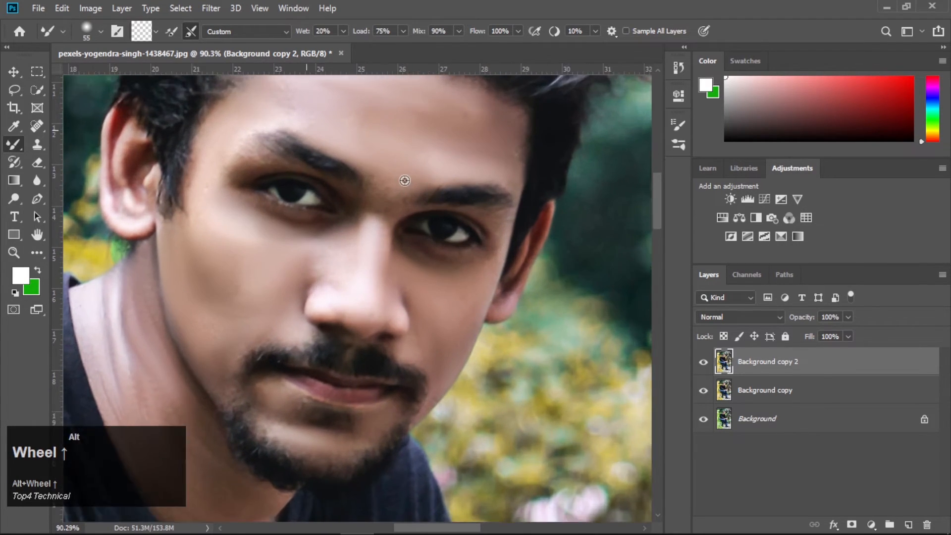
{"action": "left_click", "coordinate": [382, 194], "text": "alt"}
{"action": "scroll", "coordinate": [393, 206], "scroll_direction": "down", "scroll_amount": 3}
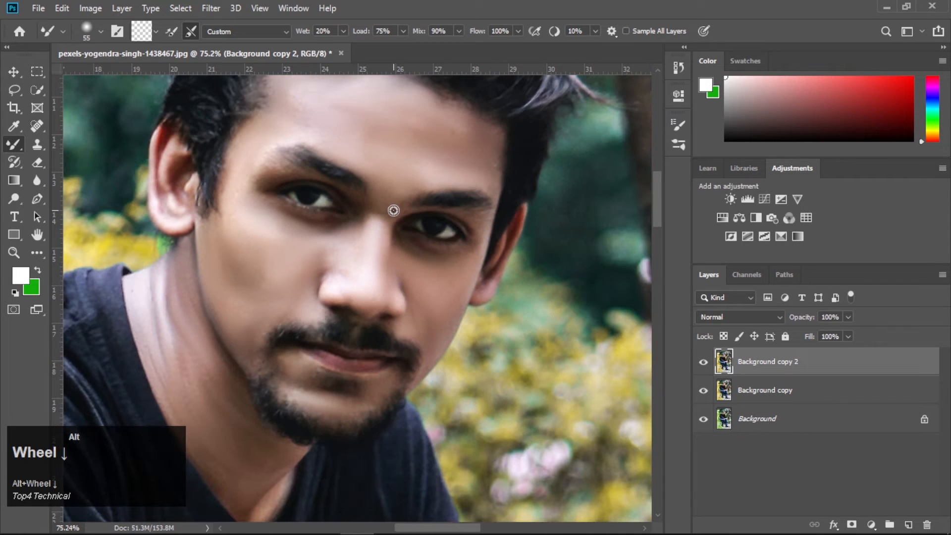
{"action": "scroll", "coordinate": [340, 398], "scroll_direction": "down", "scroll_amount": 3}
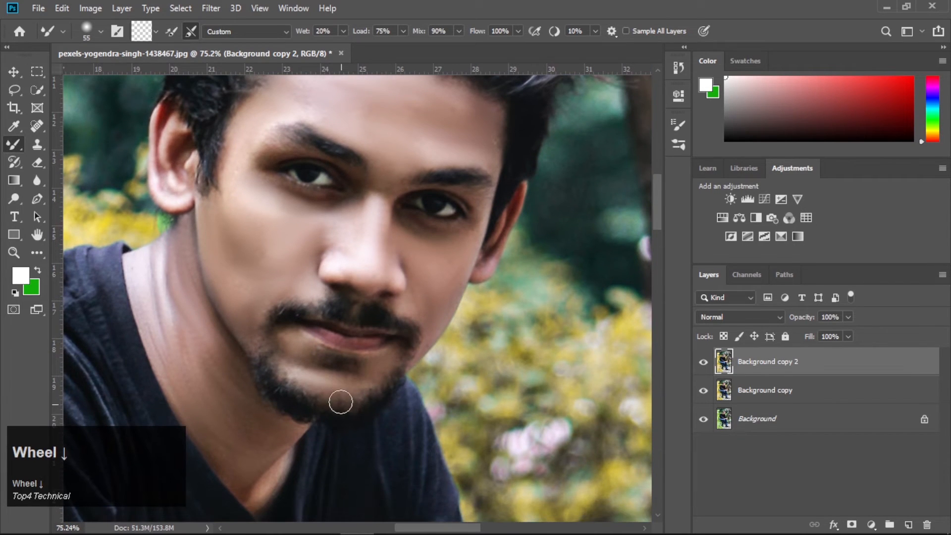
Switch to the regular Brush tool and set its size to 21 px.
{"action": "right_click", "coordinate": [17, 142]}
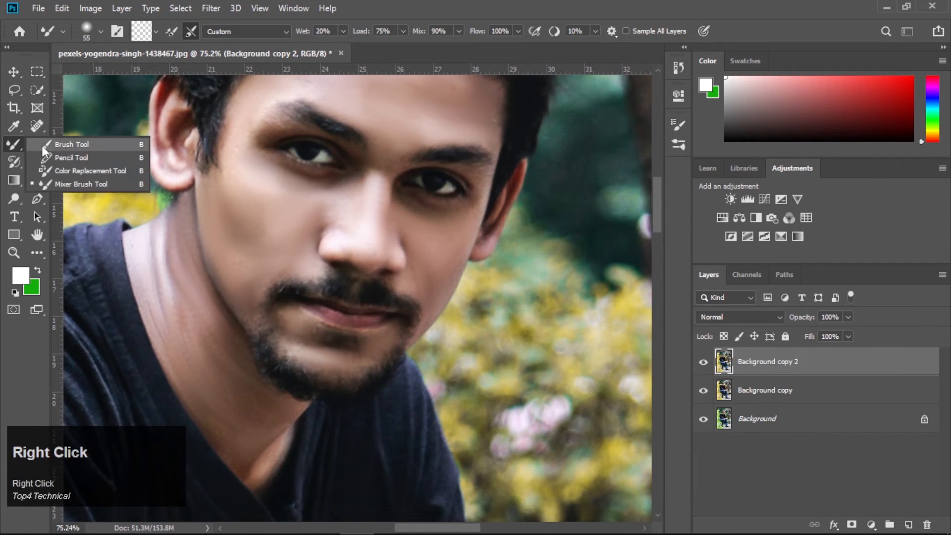
{"action": "left_click", "coordinate": [43, 146]}
{"action": "scroll", "coordinate": [336, 327], "scroll_direction": "up", "scroll_amount": 1}
{"action": "right_click", "coordinate": [336, 327]}
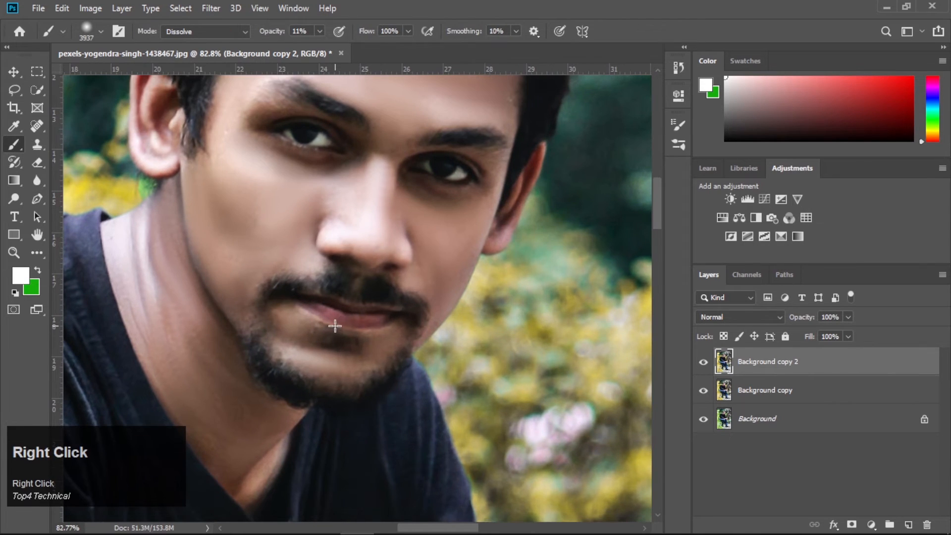
{"action": "left_click", "coordinate": [419, 337]}
{"action": "scroll", "coordinate": [314, 314], "scroll_direction": "up", "scroll_amount": 1}
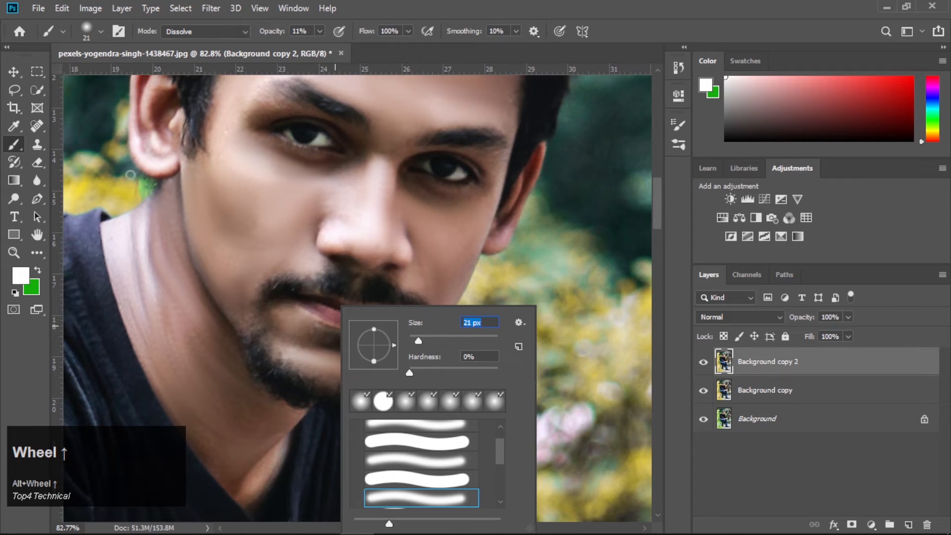
Reselect the Brush tool and set the foreground color to bright red for tinting the lips.
{"action": "left_click", "coordinate": [18, 72]}
{"action": "scroll", "coordinate": [314, 303], "scroll_direction": "up", "scroll_amount": 3}
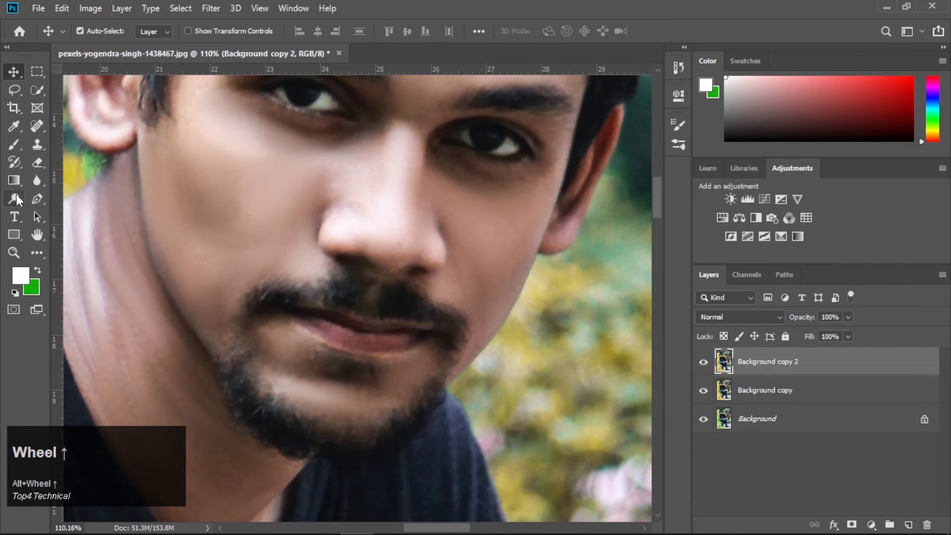
{"action": "right_click", "coordinate": [15, 143]}
{"action": "left_click", "coordinate": [87, 145]}
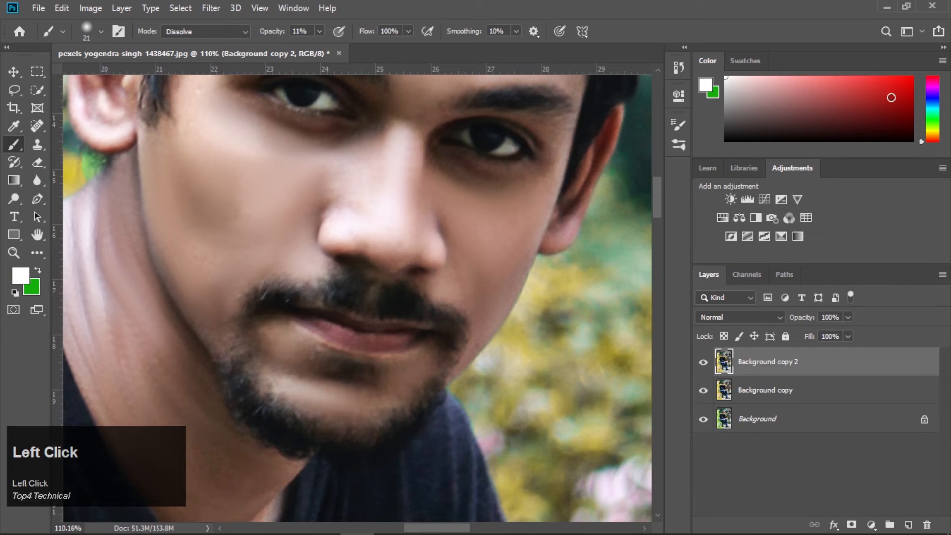
{"action": "left_click", "coordinate": [895, 84]}
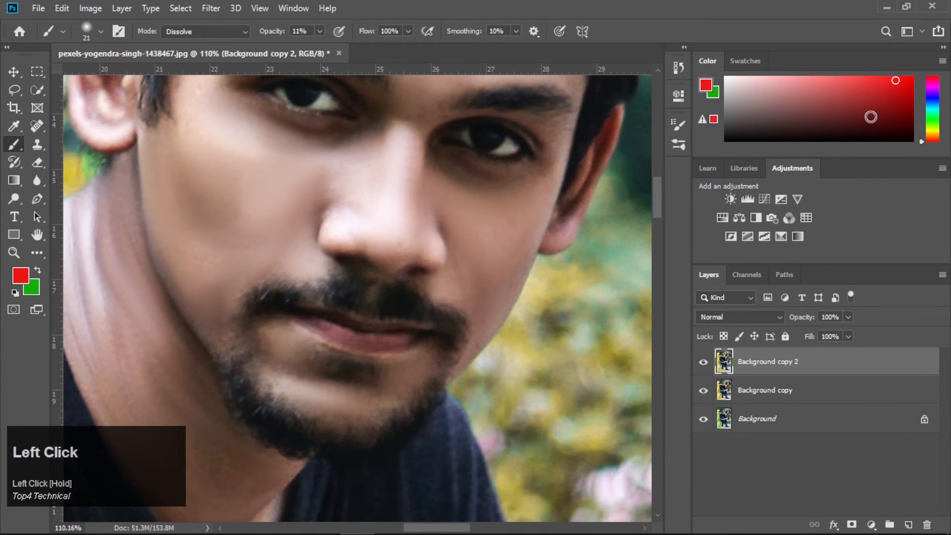
{"action": "scroll", "coordinate": [381, 333], "scroll_direction": "up", "scroll_amount": 2}
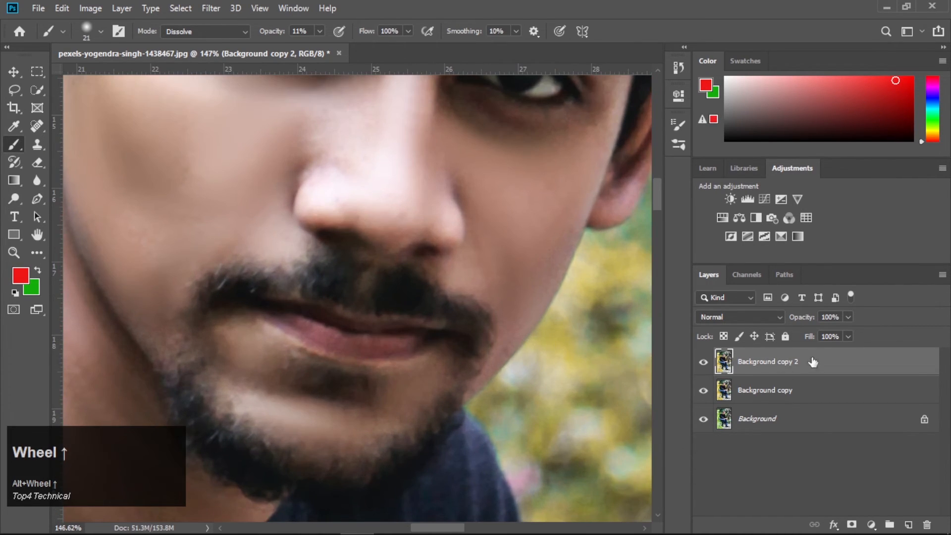
Duplicate the Background copy 2 layer and lower the duplicate's opacity to 20%.
{"action": "left_click_drag", "start_coordinate": [889, 361], "coordinate": [908, 524]}
{"action": "left_click", "coordinate": [848, 317]}
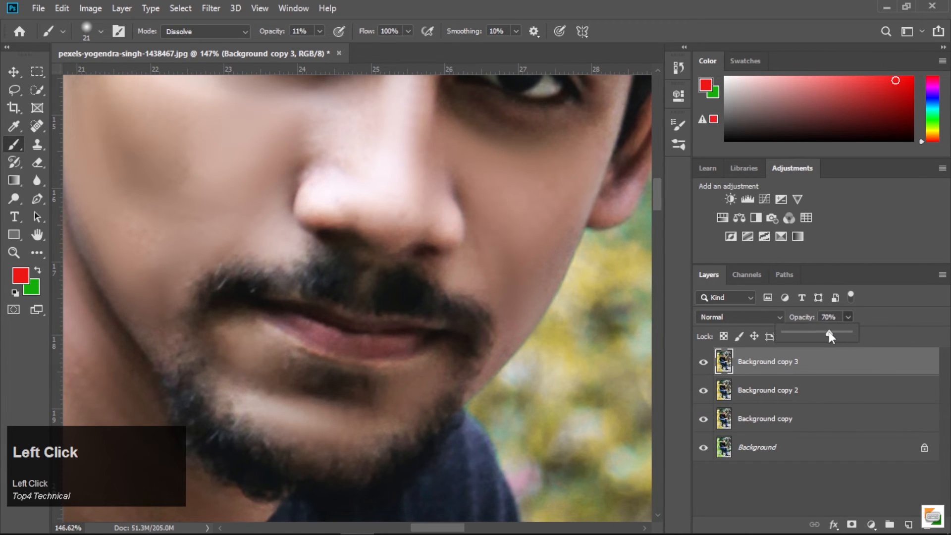
{"action": "left_click_drag", "start_coordinate": [828, 331], "coordinate": [813, 331]}
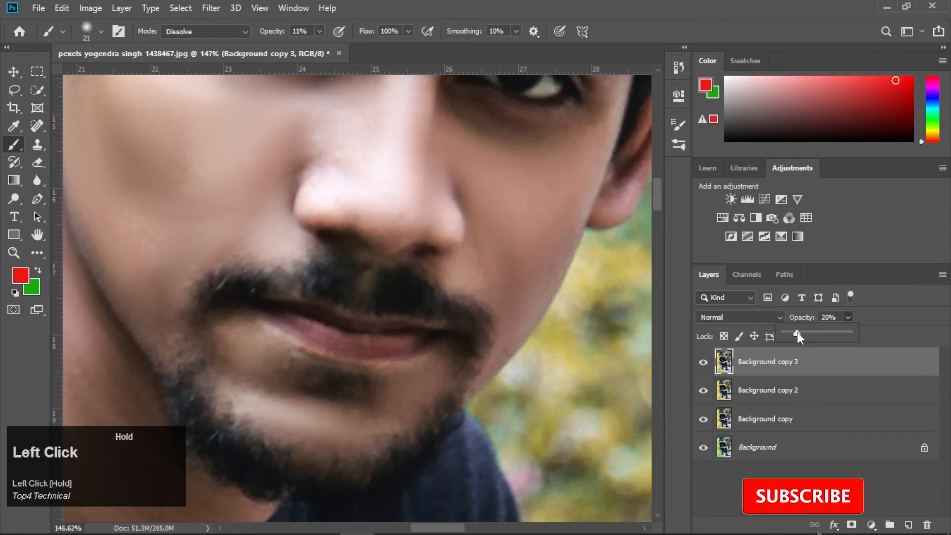
{"action": "scroll", "coordinate": [325, 347], "scroll_direction": "up", "scroll_amount": 1}
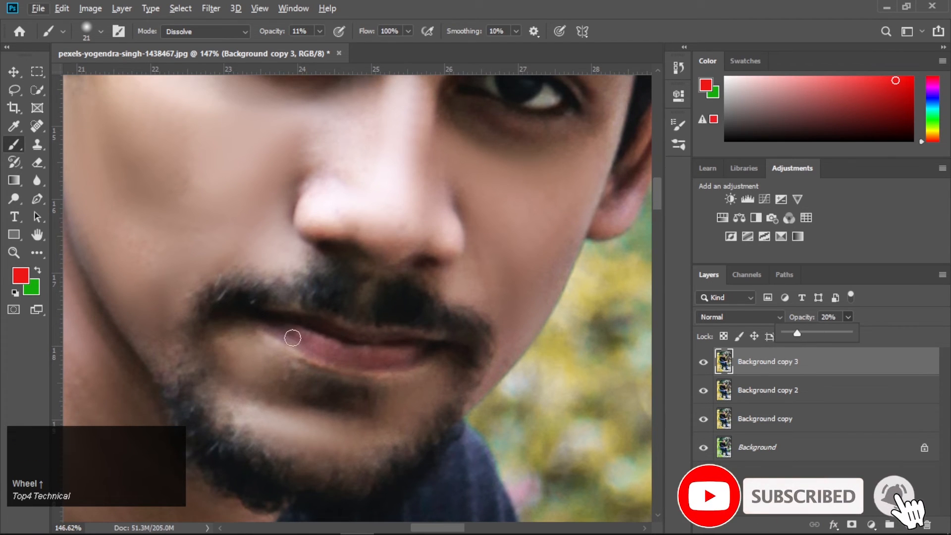
Paint red over the lips on the Background copy 3 layer with the Dissolve brush at 11% brush opacity.
{"action": "left_click_drag", "start_coordinate": [290, 334], "coordinate": [327, 351]}
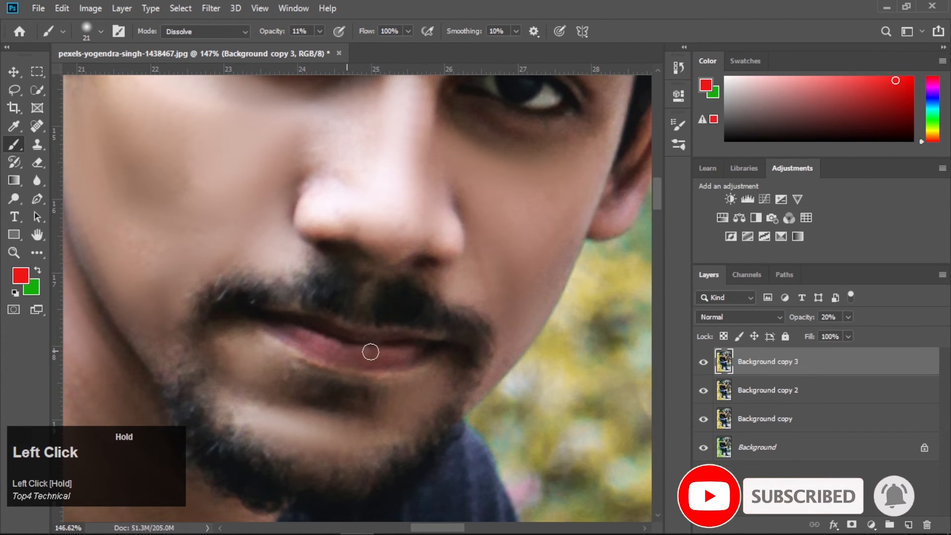
{"action": "left_click_drag", "start_coordinate": [418, 363], "coordinate": [411, 357]}
{"action": "mouse_move", "coordinate": [306, 341]}
{"action": "left_mouse_down"}
{"action": "mouse_move", "coordinate": [314, 335]}
{"action": "mouse_move", "coordinate": [297, 334]}
{"action": "mouse_move", "coordinate": [367, 357]}
{"action": "mouse_move", "coordinate": [448, 364]}
{"action": "left_mouse_up"}
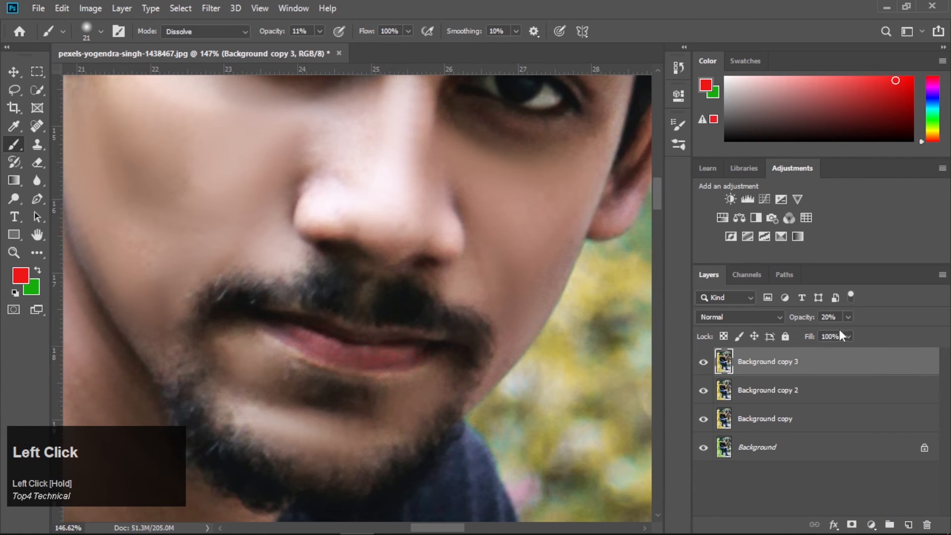
Reduce the Background copy 3 layer's opacity to 11% and brush more red onto the lower lip.
{"action": "left_click", "coordinate": [848, 317]}
{"action": "mouse_move", "coordinate": [851, 336]}
{"action": "left_mouse_down"}
{"action": "mouse_move", "coordinate": [914, 342]}
{"action": "mouse_move", "coordinate": [846, 345]}
{"action": "left_mouse_up"}
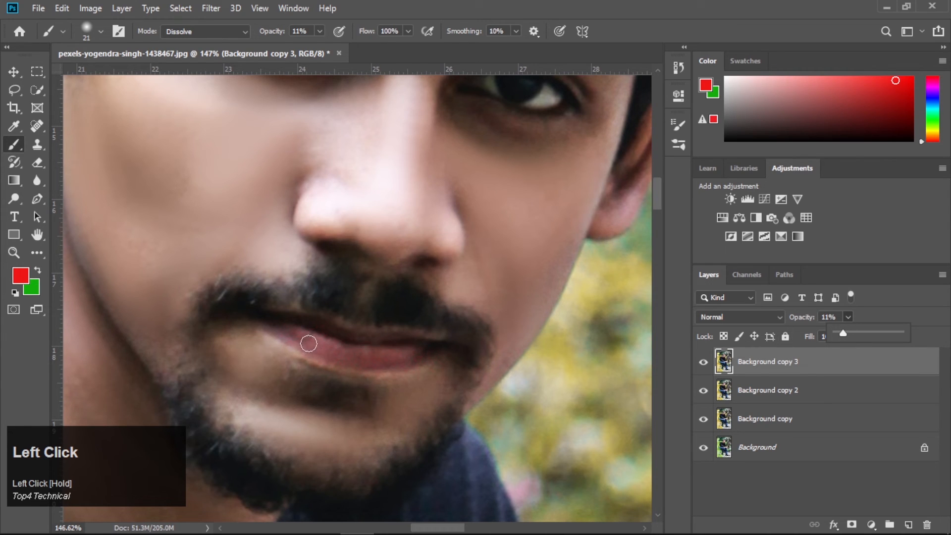
{"action": "left_click_drag", "start_coordinate": [312, 343], "coordinate": [345, 351]}
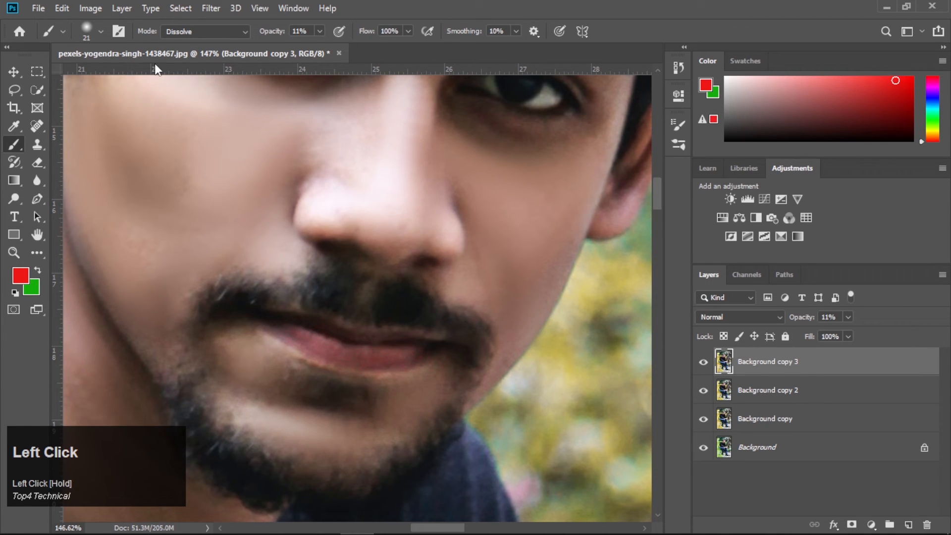
Change the brush blending mode to Normal and paint red along the whole lower lip.
{"action": "left_click", "coordinate": [230, 33]}
{"action": "left_click", "coordinate": [231, 44]}
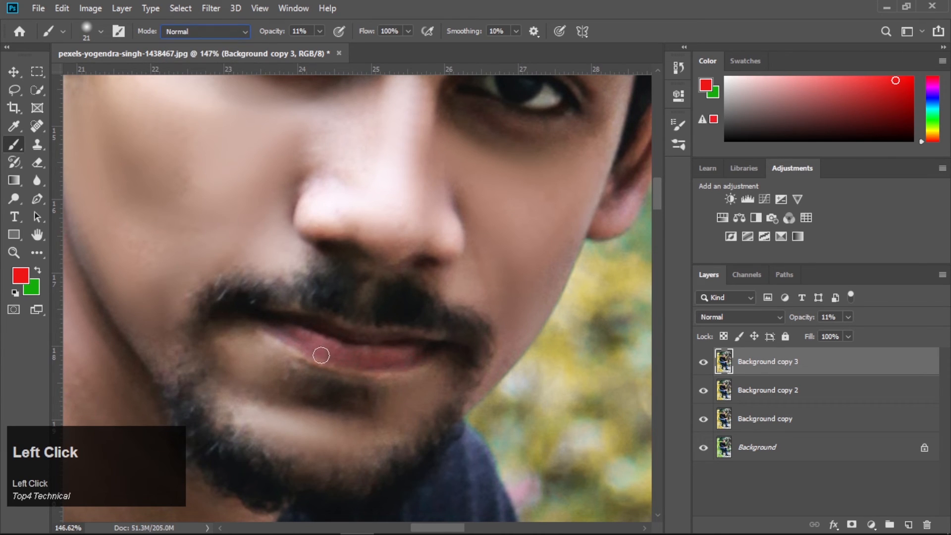
{"action": "mouse_move", "coordinate": [298, 337]}
{"action": "left_mouse_down"}
{"action": "mouse_move", "coordinate": [369, 360]}
{"action": "mouse_move", "coordinate": [357, 356]}
{"action": "mouse_move", "coordinate": [430, 366]}
{"action": "left_mouse_up"}
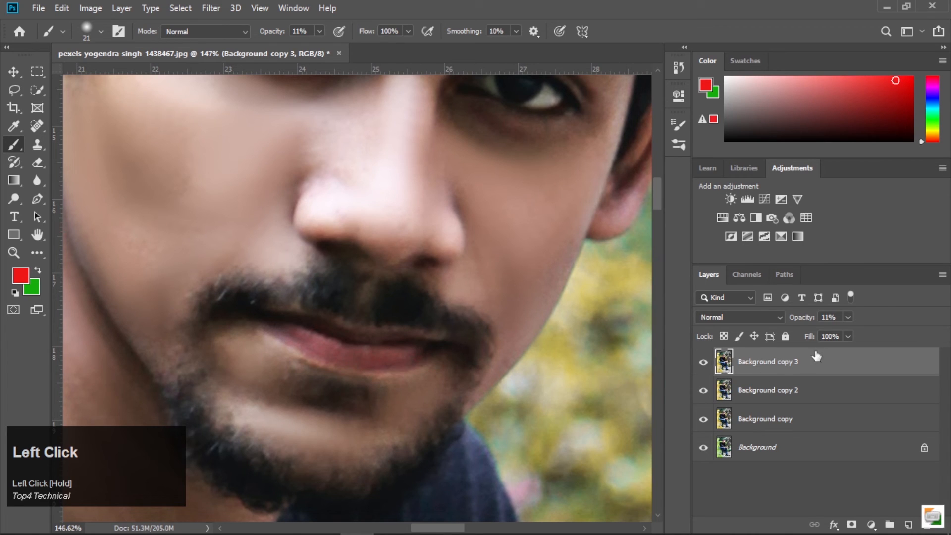
Raise the Background copy 3 layer's opacity to 23% and paint another red stroke over the lips.
{"action": "left_click", "coordinate": [849, 318]}
{"action": "mouse_move", "coordinate": [862, 333]}
{"action": "left_mouse_down"}
{"action": "mouse_move", "coordinate": [878, 333]}
{"action": "mouse_move", "coordinate": [856, 335]}
{"action": "left_mouse_up"}
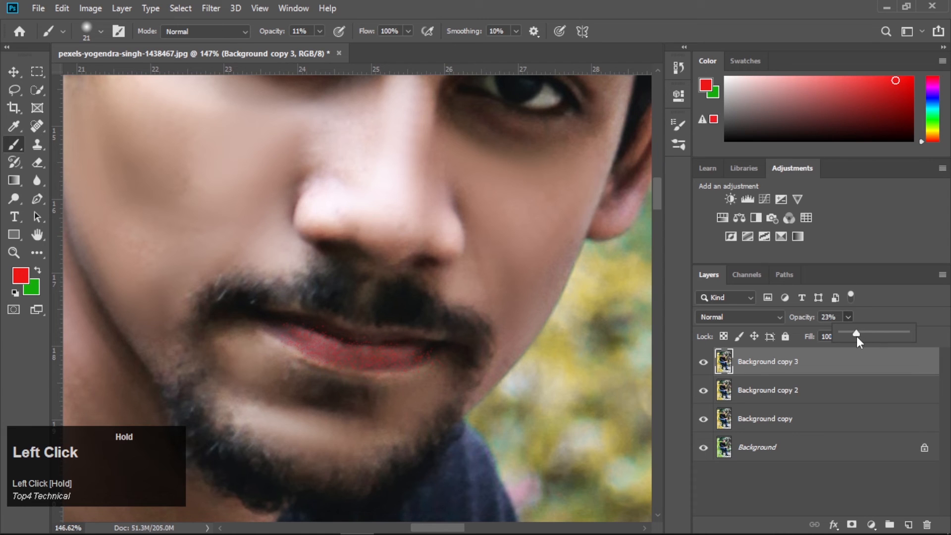
{"action": "mouse_move", "coordinate": [303, 340]}
{"action": "left_mouse_down"}
{"action": "mouse_move", "coordinate": [365, 359]}
{"action": "mouse_move", "coordinate": [314, 351]}
{"action": "mouse_move", "coordinate": [411, 359]}
{"action": "mouse_move", "coordinate": [292, 336]}
{"action": "mouse_move", "coordinate": [370, 341]}
{"action": "left_mouse_up"}
Review the whole retouched portrait and switch to the Move tool.
{"action": "scroll", "coordinate": [388, 329], "scroll_direction": "down", "scroll_amount": 3, "text": "alt"}
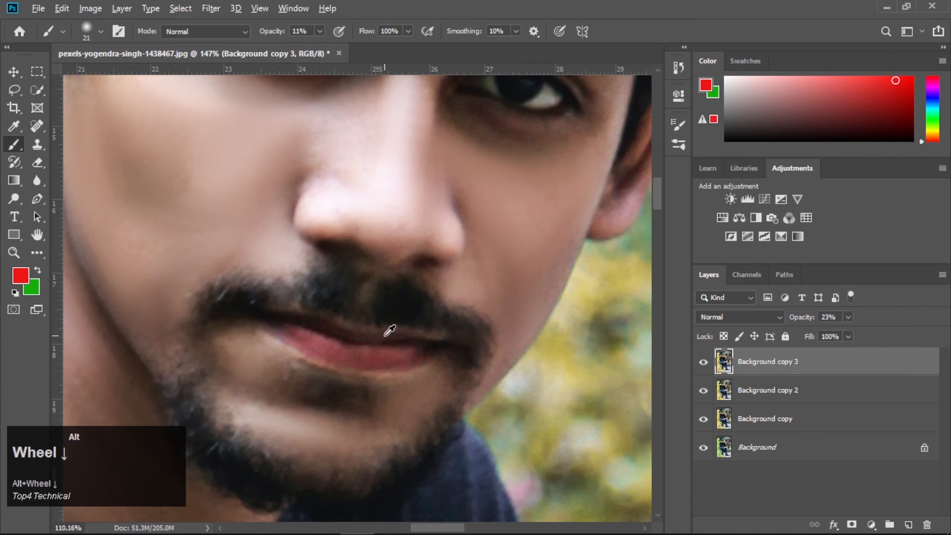
{"action": "scroll", "coordinate": [415, 341], "scroll_direction": "down", "scroll_amount": 4, "text": "alt"}
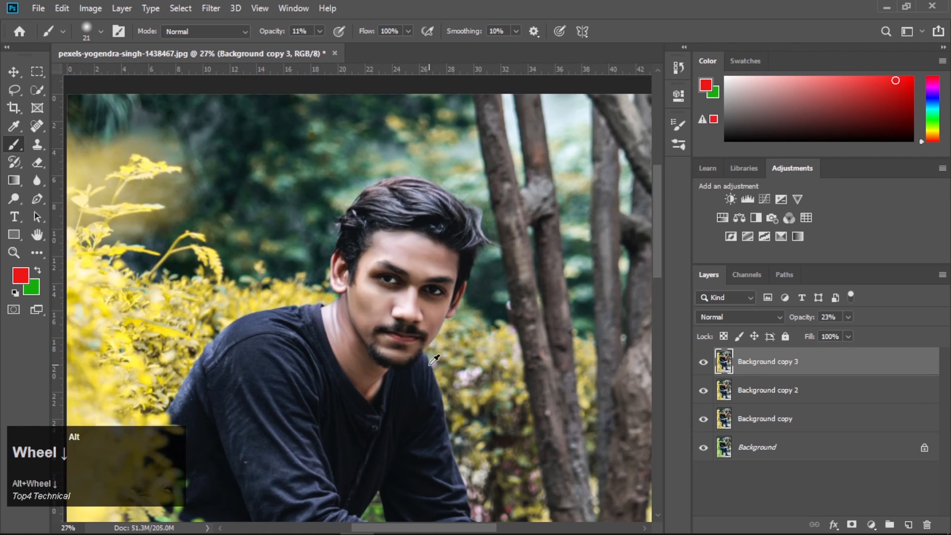
{"action": "scroll", "coordinate": [431, 390], "scroll_direction": "down", "scroll_amount": 4, "text": "alt"}
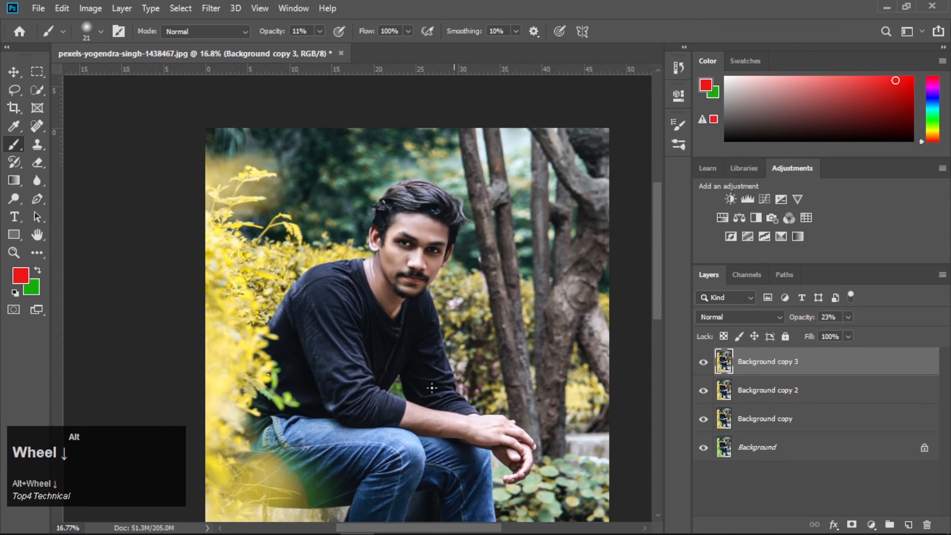
{"action": "scroll", "coordinate": [433, 388], "scroll_direction": "down", "scroll_amount": 1, "text": "alt"}
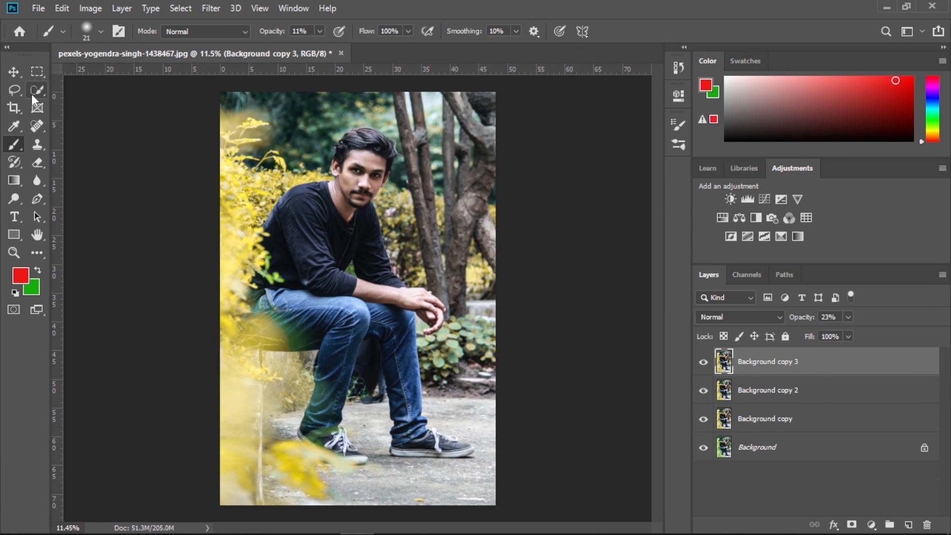
{"action": "left_click", "coordinate": [13, 72]}
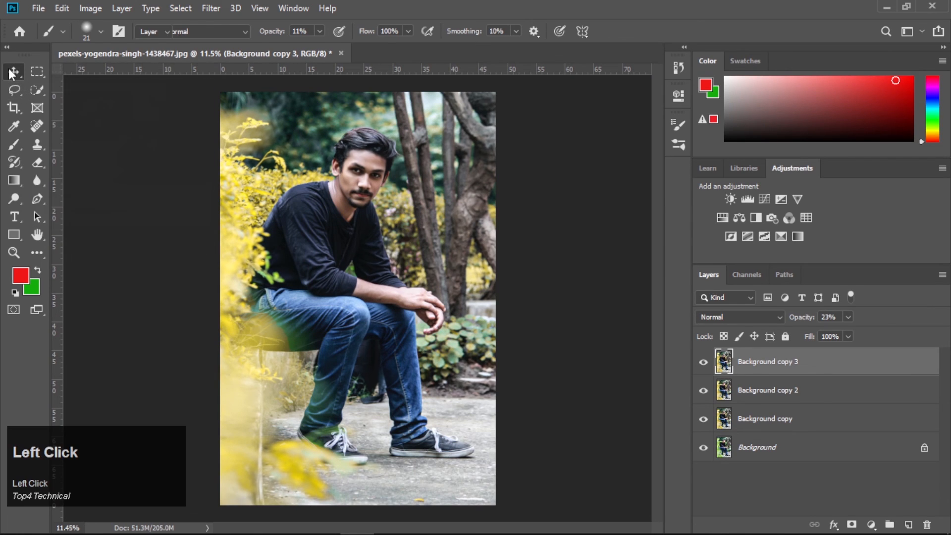